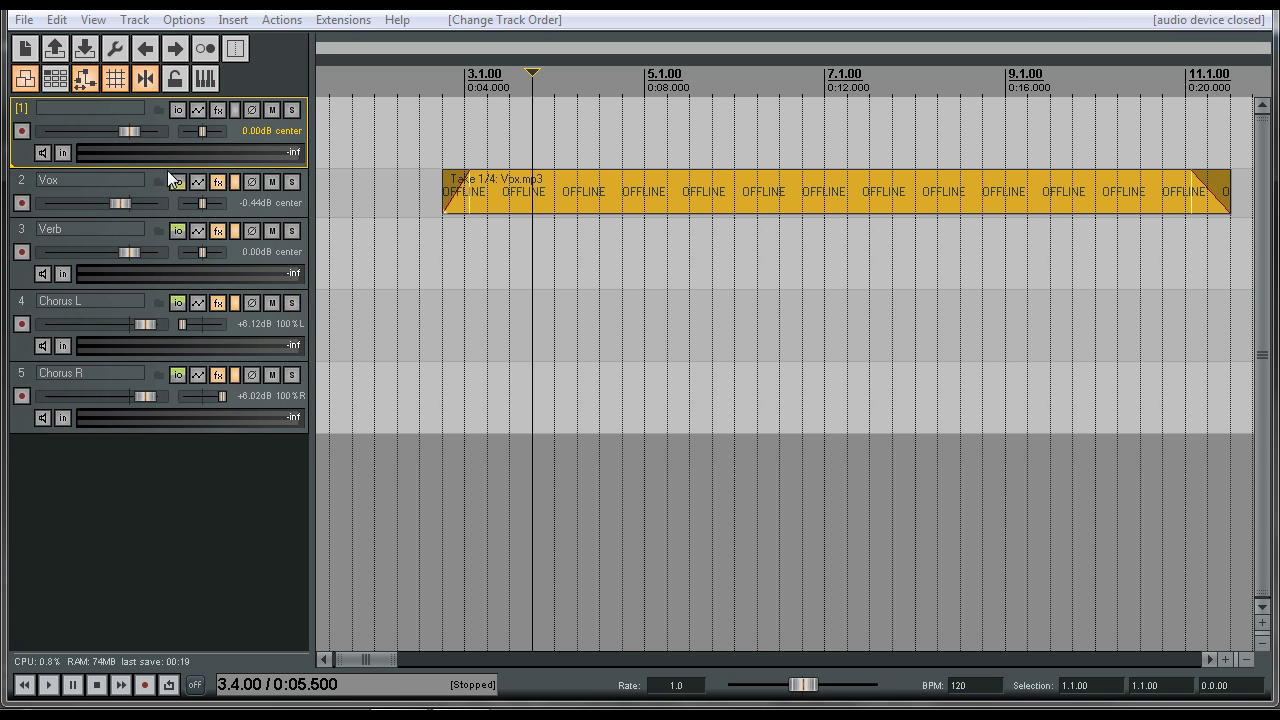
Step: Enlarge empty track 1 well above the Vox track and widen the track panel slightly
drag(167, 170, 233, 352)
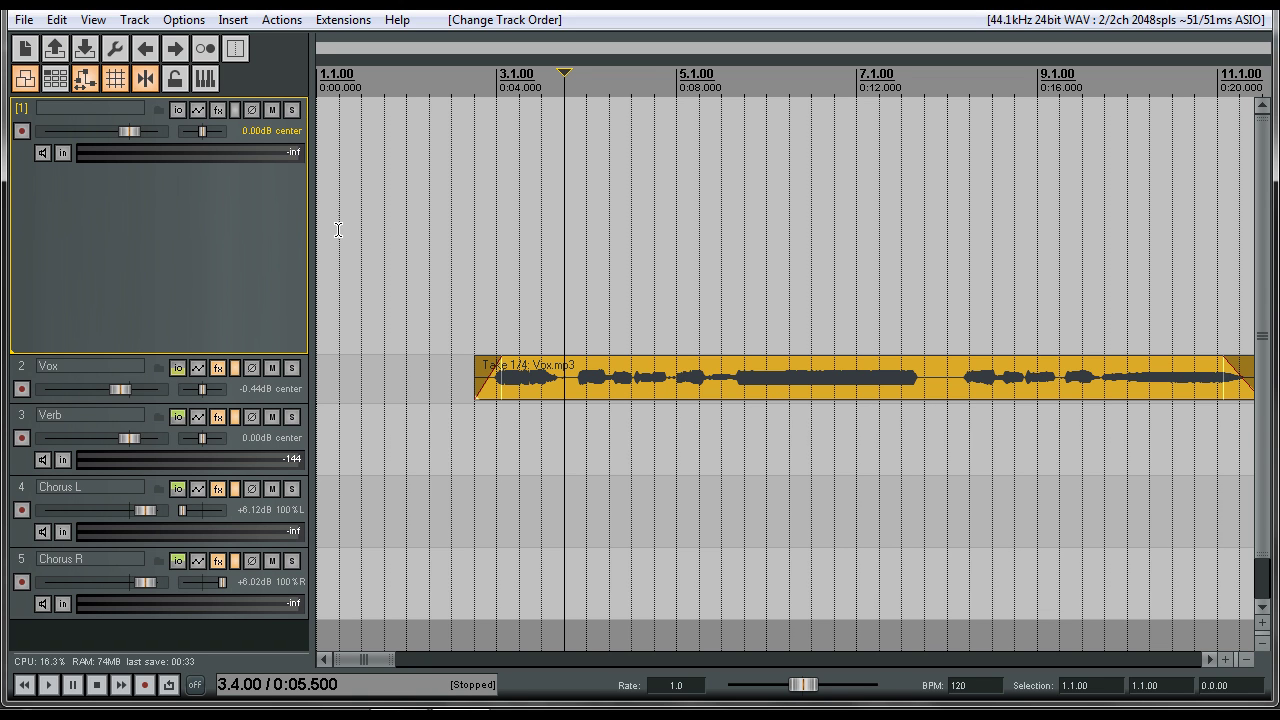
drag(304, 234, 297, 234)
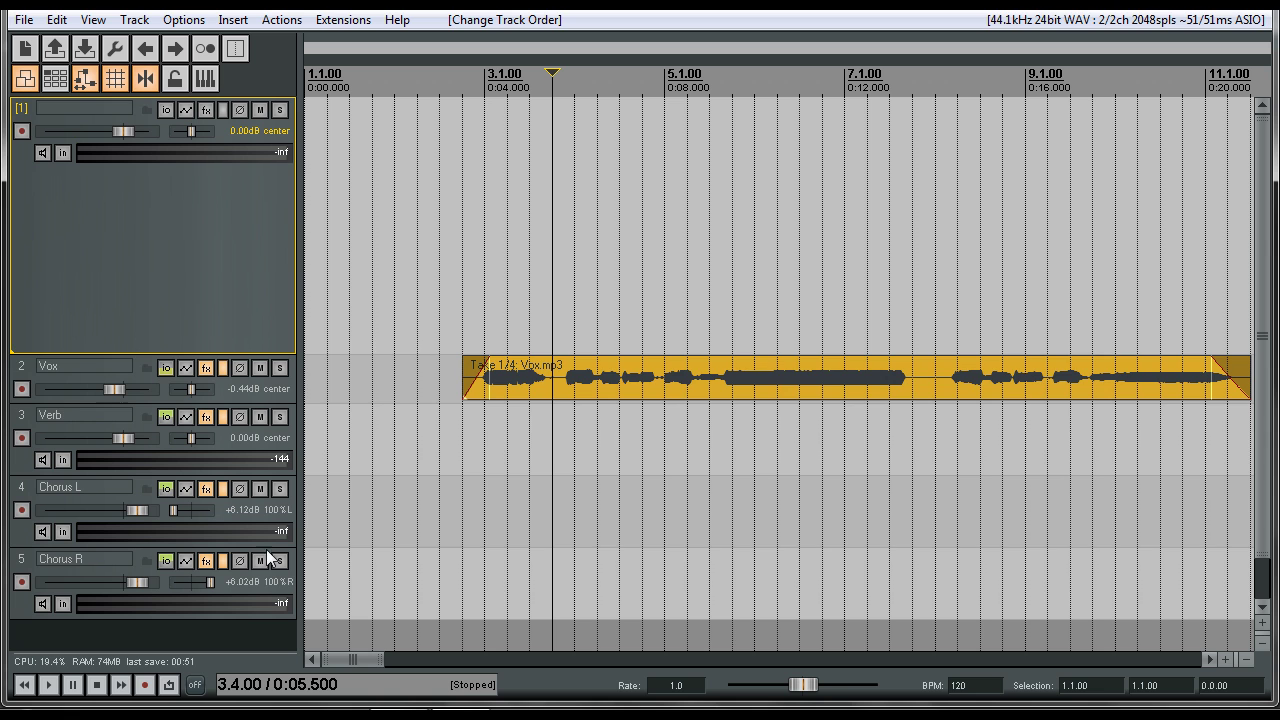
Step: Mute the Vox track, make track 1 taller, and return the edit cursor to the project start
click(259, 366)
drag(262, 353, 246, 398)
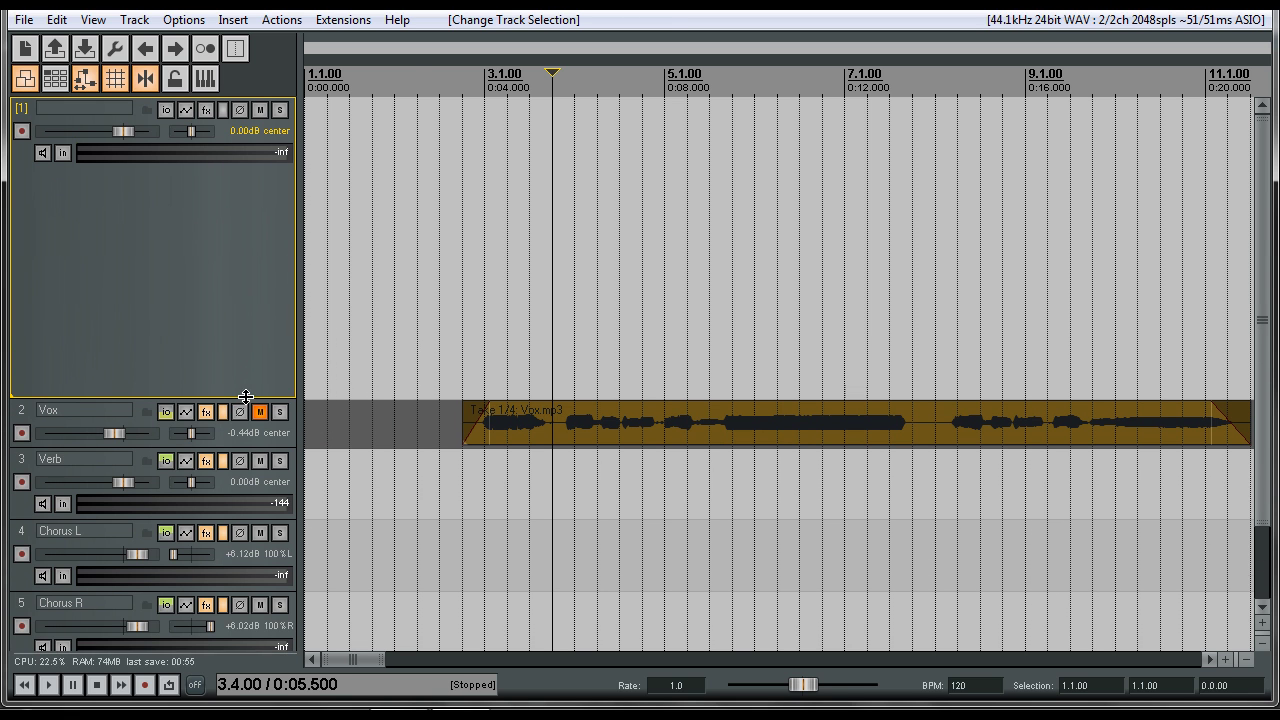
click(396, 78)
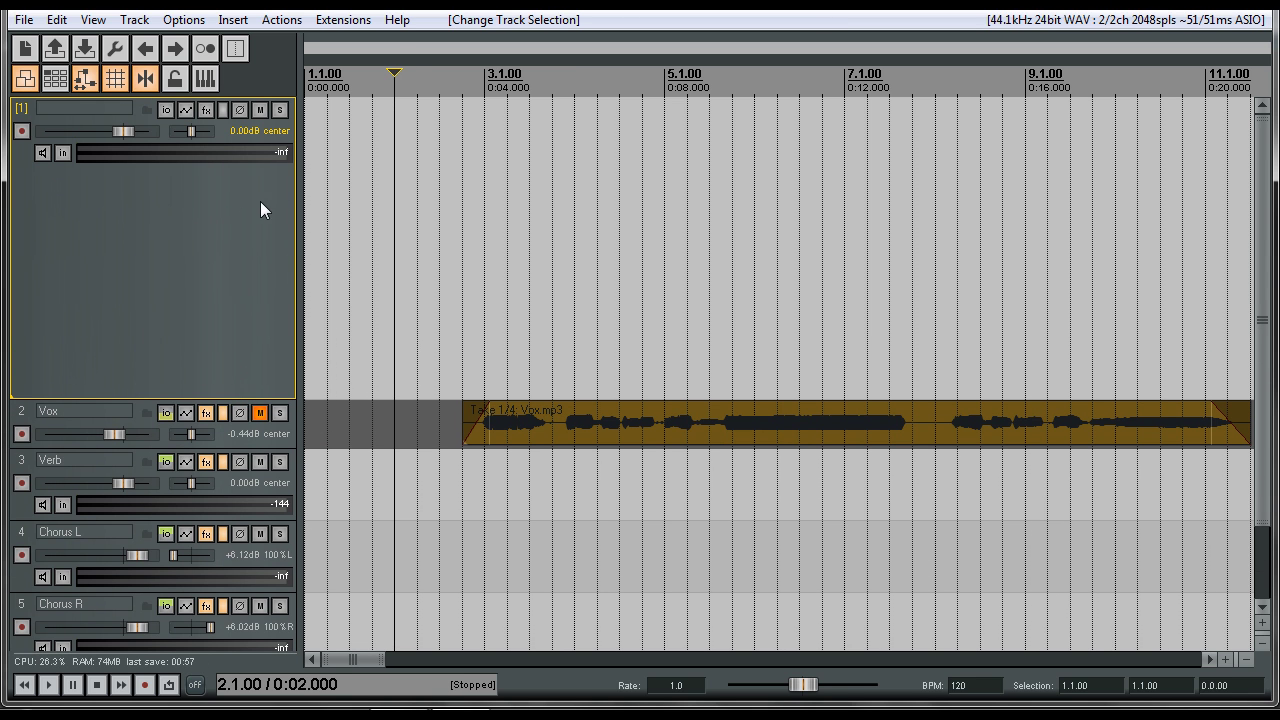
click(23, 685)
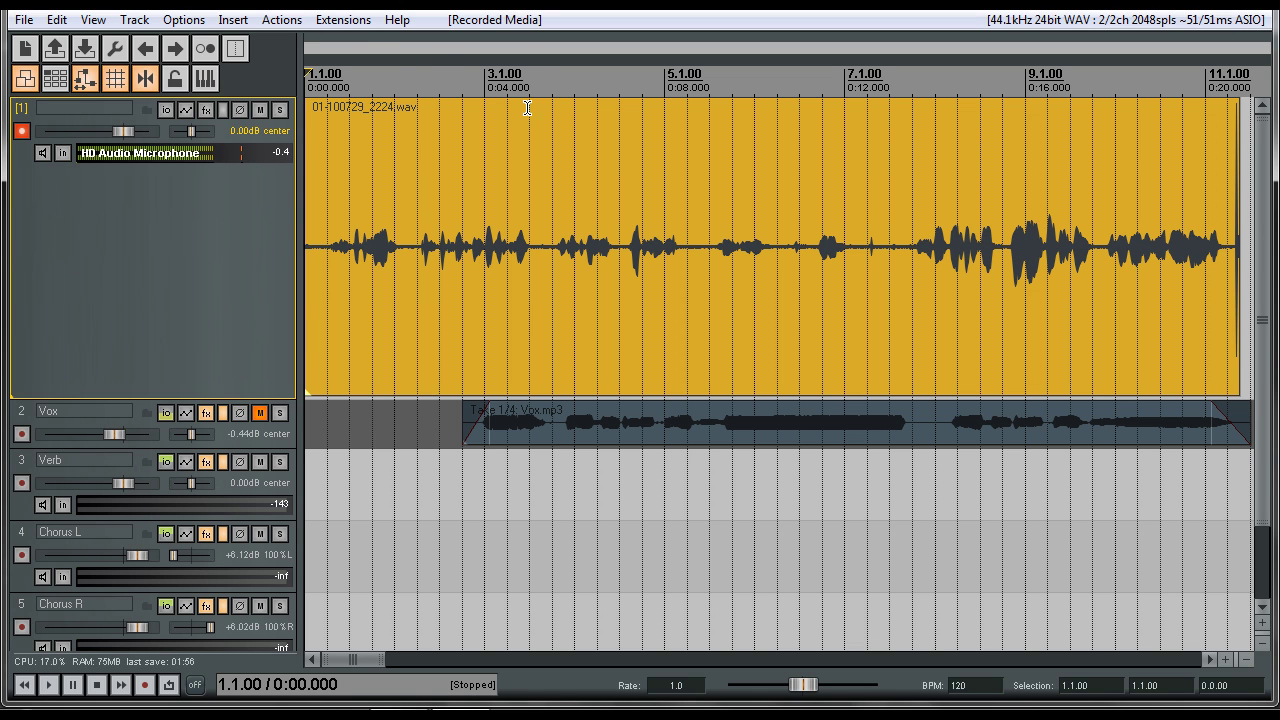
Step: Record a second pass on track 1 starting from 3.3.00
click(536, 77)
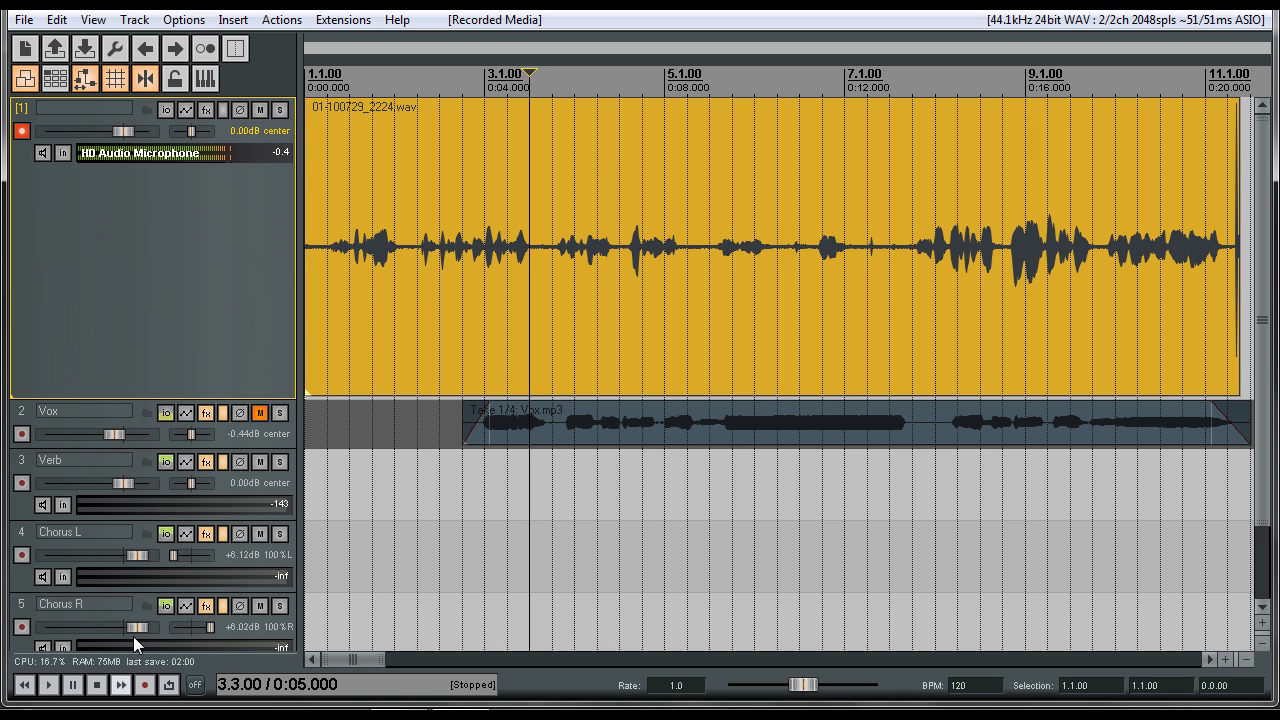
click(144, 687)
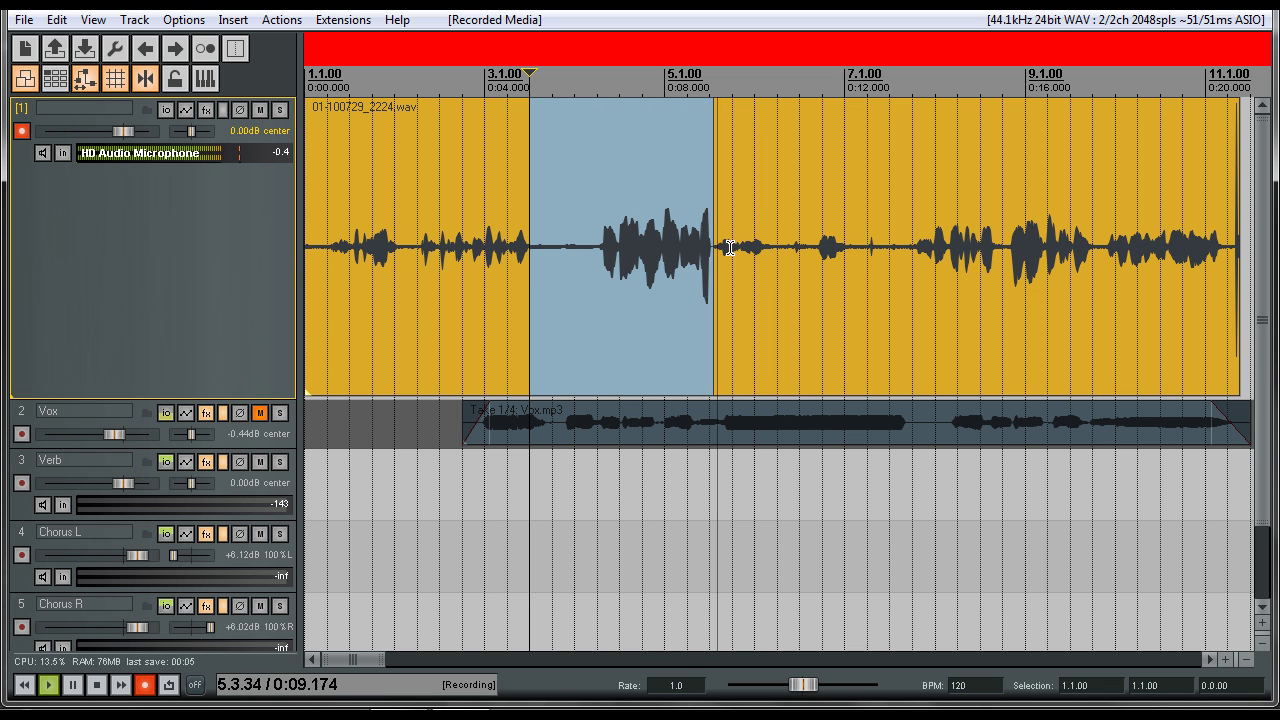
key(space)
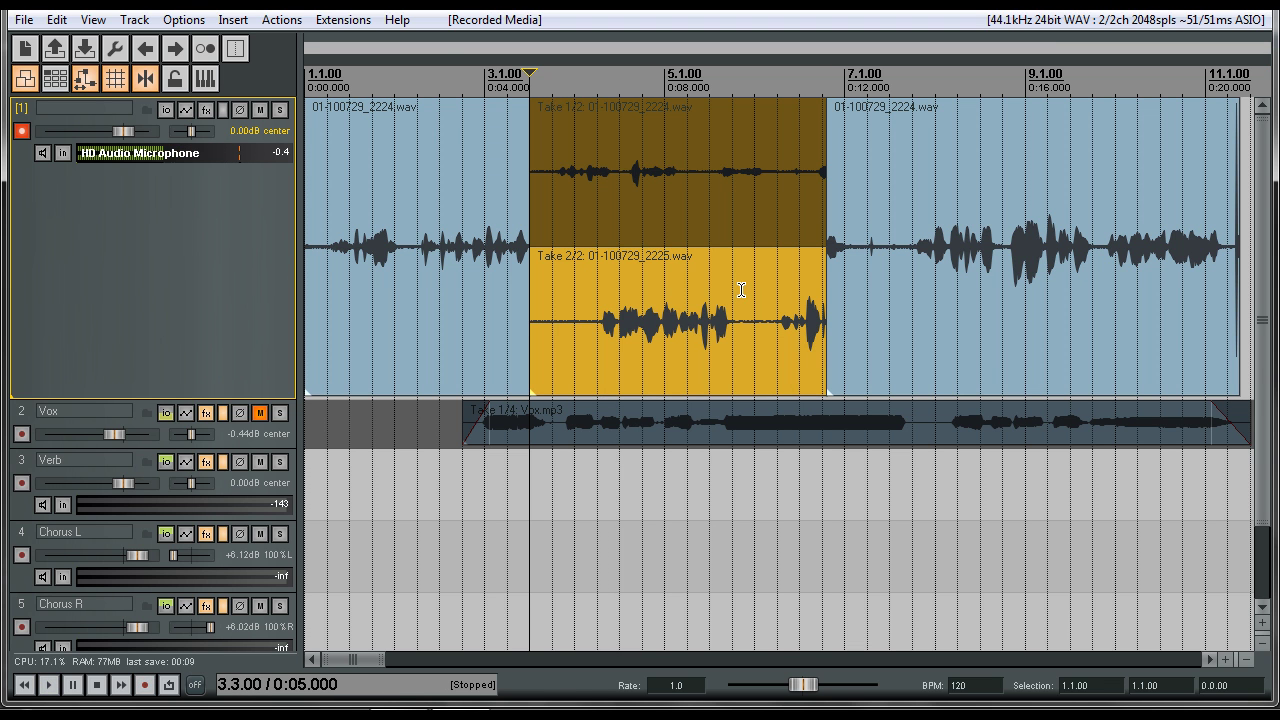
Step: Compare Take 1 and Take 2 in the middle section and keep Take 2 active
click(509, 304)
click(563, 200)
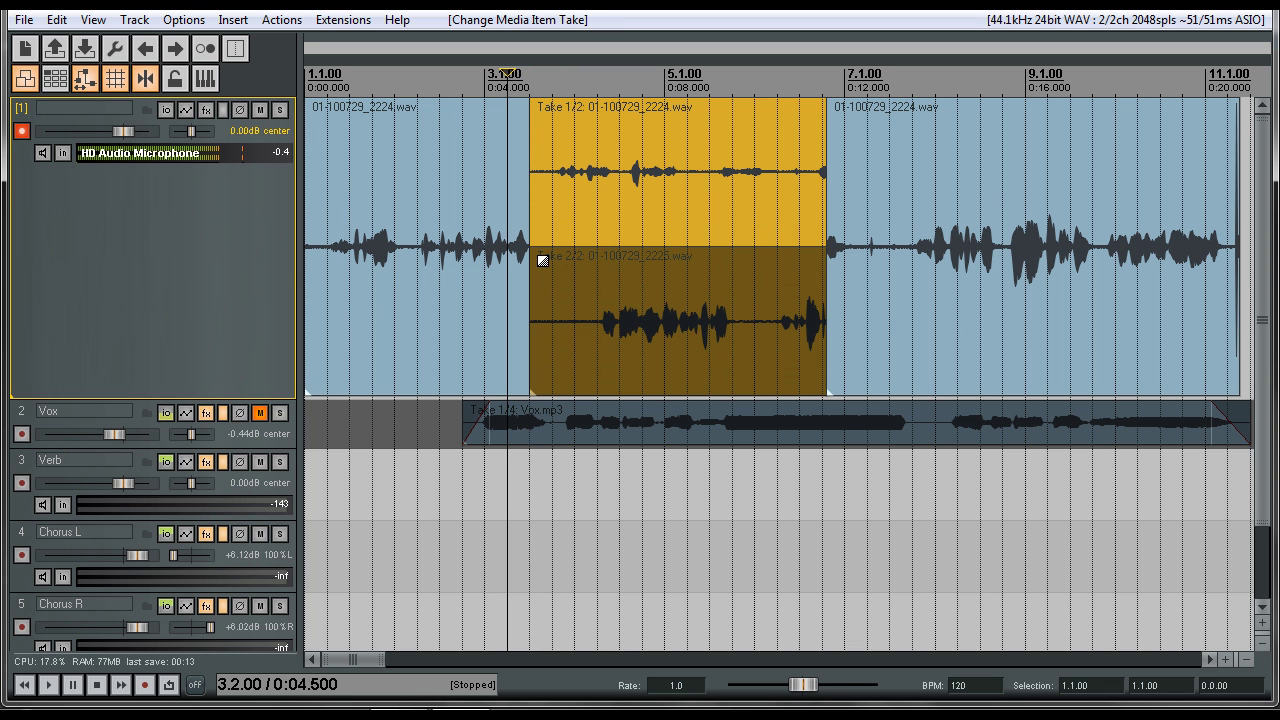
click(581, 287)
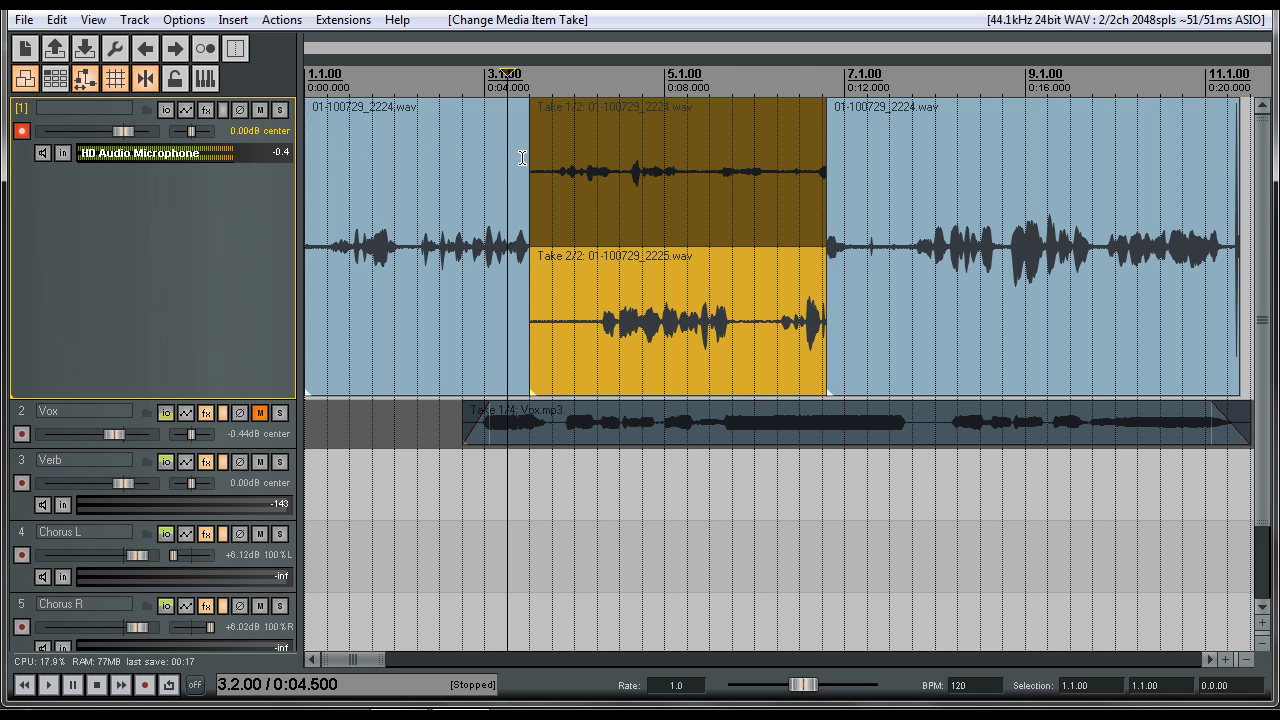
click(590, 180)
click(595, 299)
click(606, 202)
click(604, 299)
Step: Disarm and mute track 1, then enlarge the Vox track to show its four takes
click(21, 131)
click(259, 109)
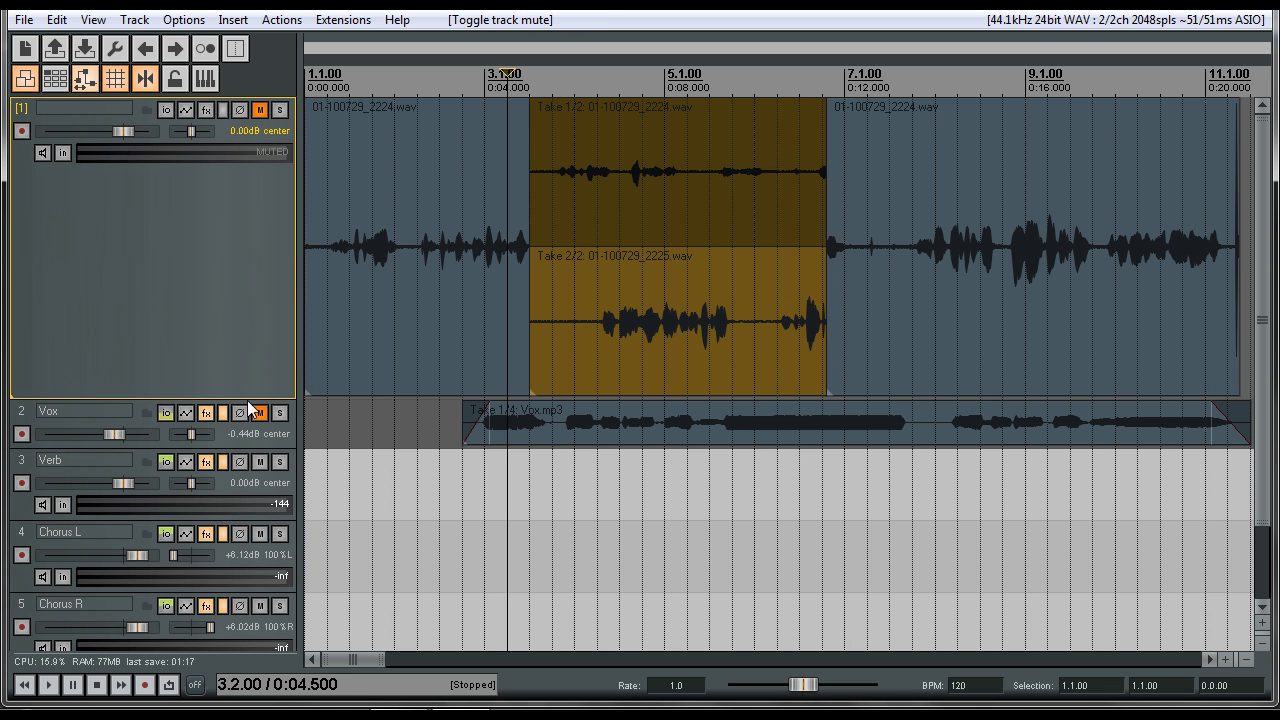
click(268, 442)
drag(274, 450, 272, 610)
mouse_move(364, 660)
mouse_down()
mouse_move(397, 660)
mouse_move(369, 660)
mouse_up()
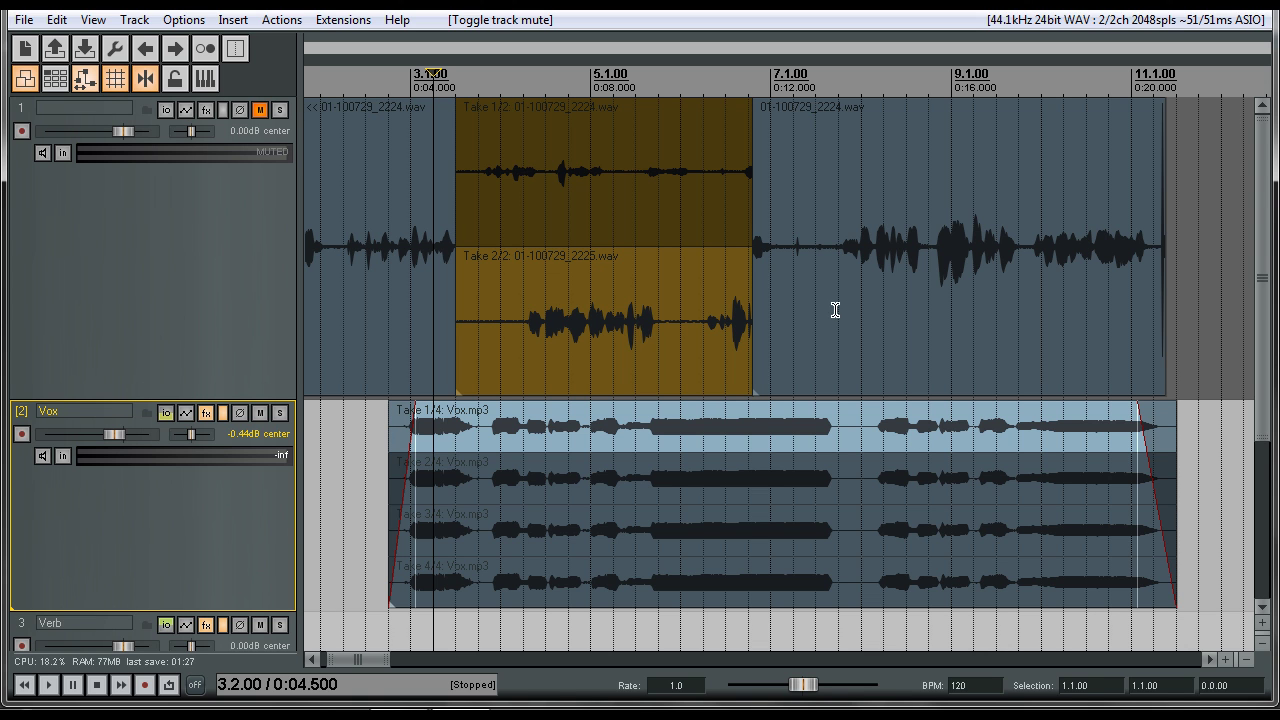
Step: Record a new pass on track 1 from 6.1.00 with the Vox track muted
click(669, 87)
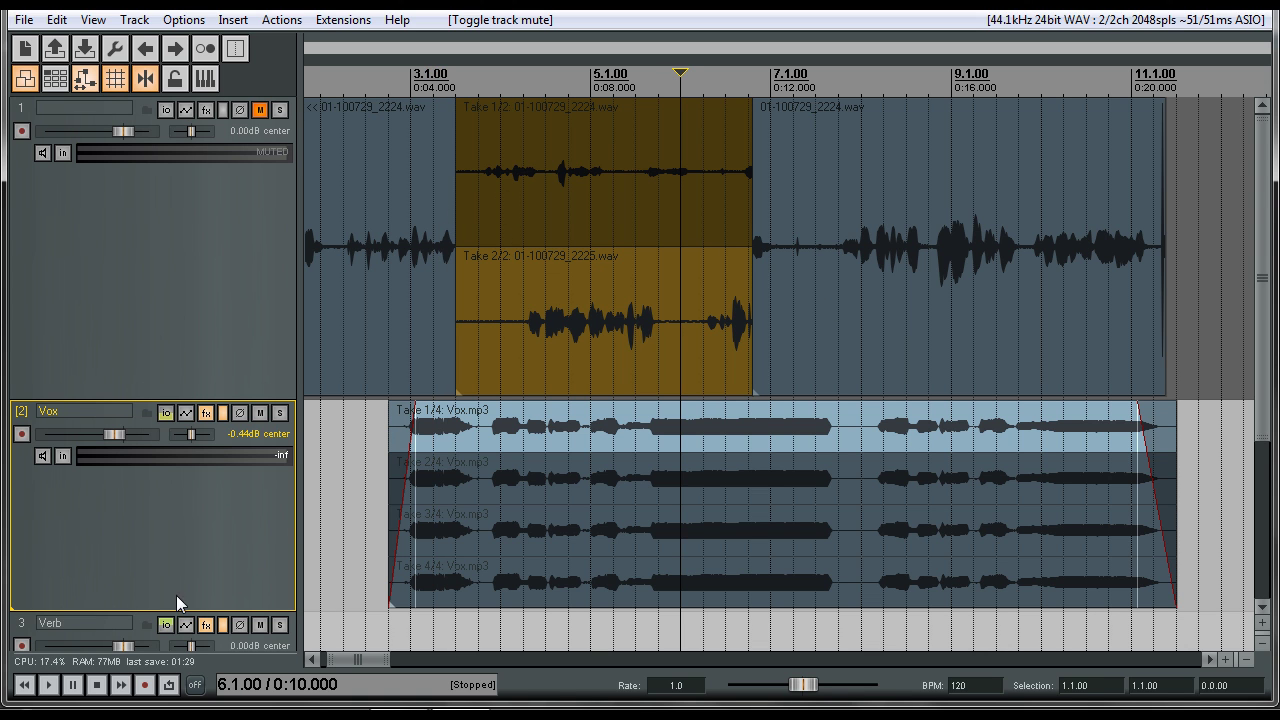
click(259, 109)
click(21, 131)
click(144, 684)
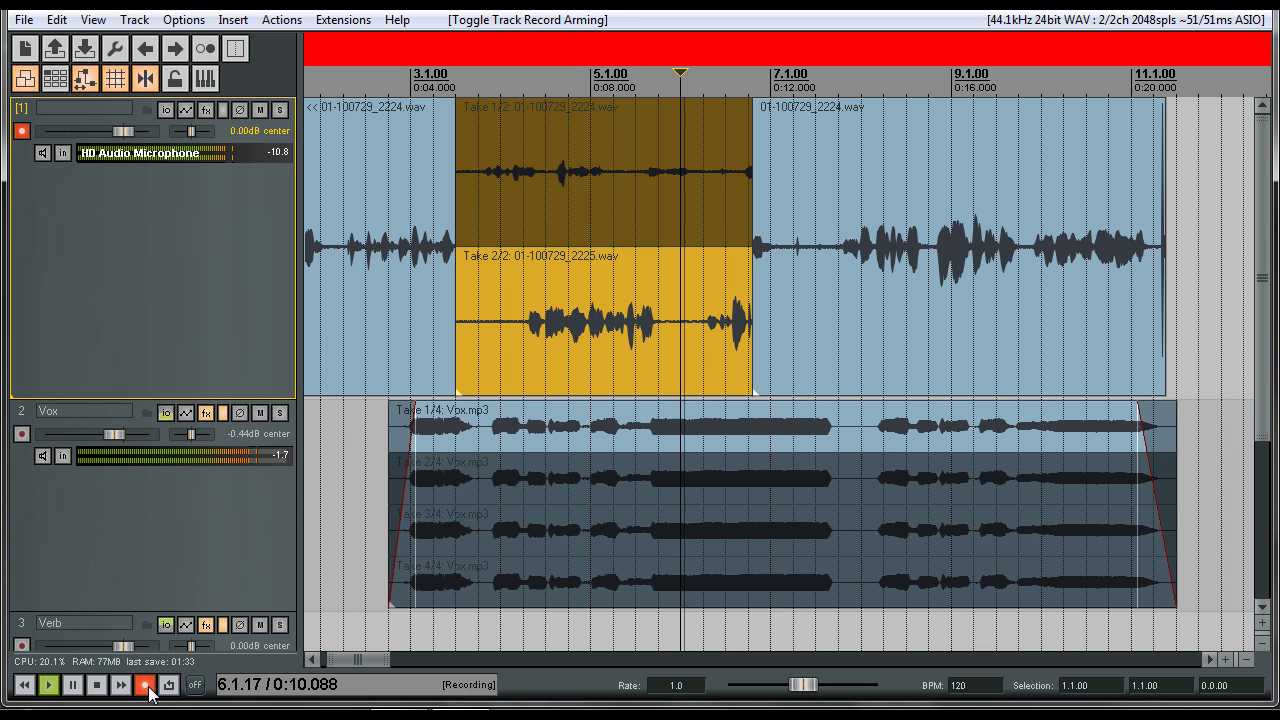
click(259, 412)
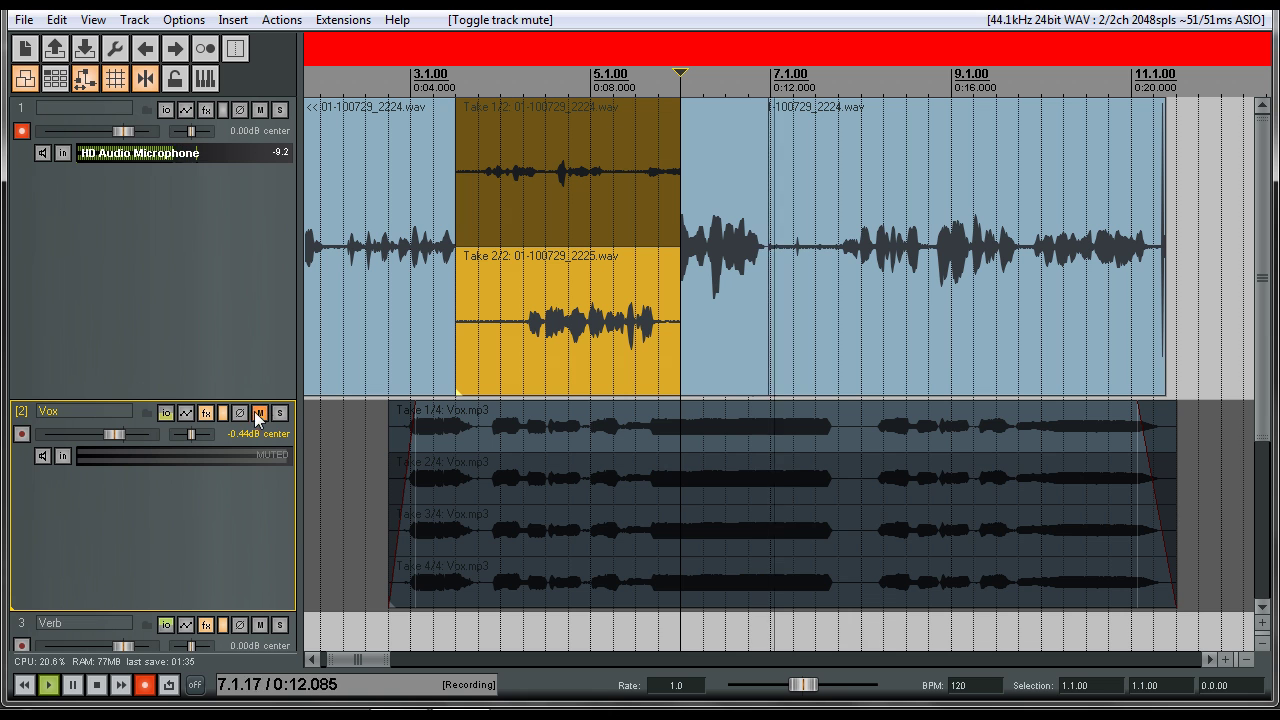
click(97, 686)
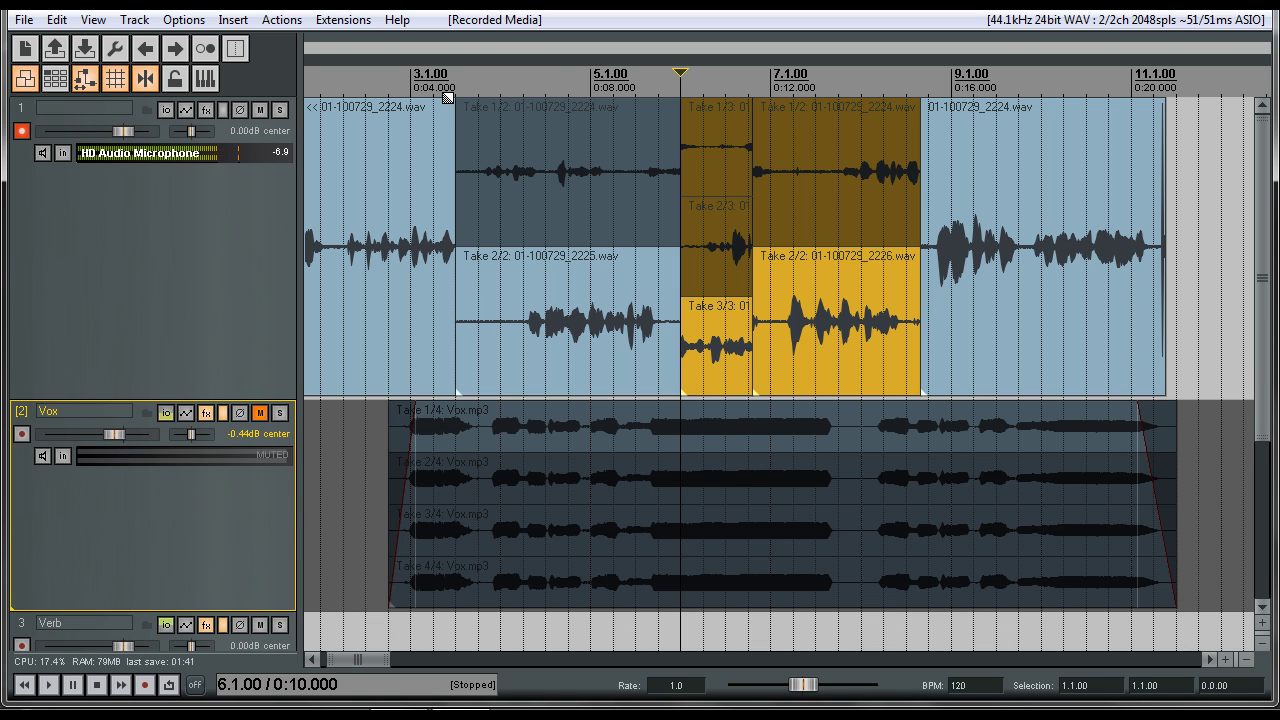
Step: Compare Take 1 and Take 2 in the new sections, leaving Take 2 active
click(696, 178)
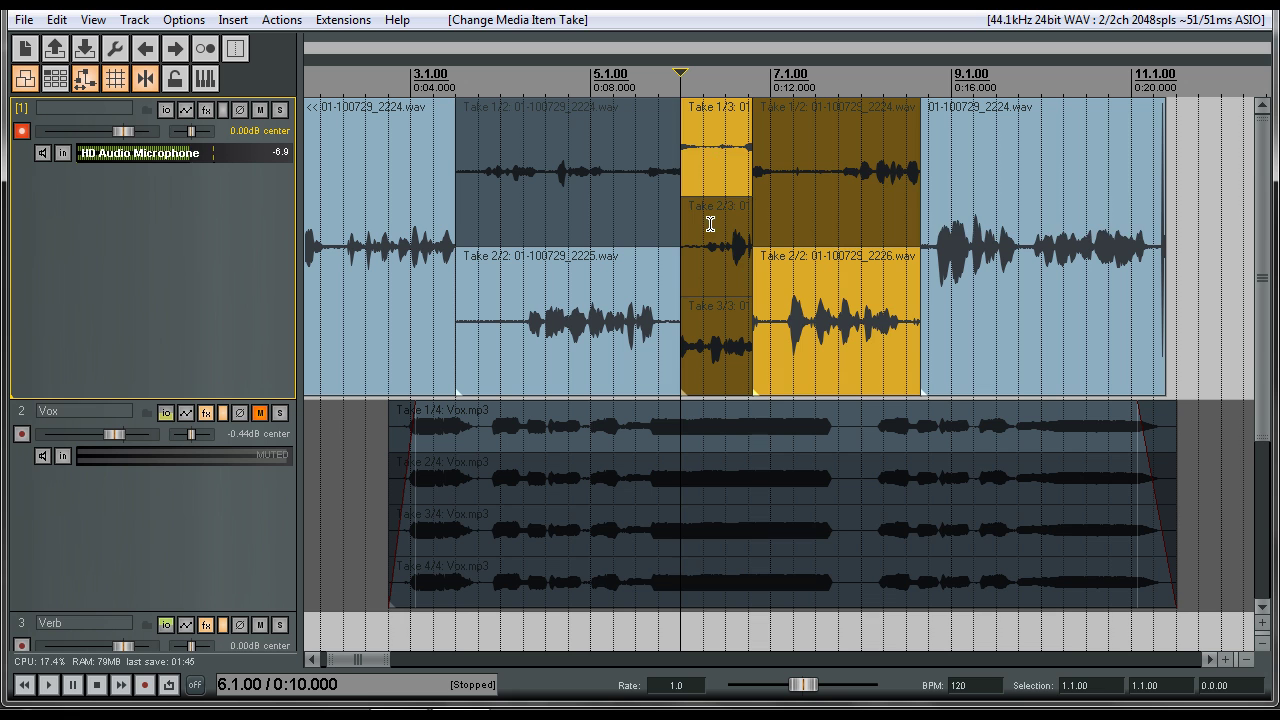
click(708, 220)
click(783, 197)
click(788, 318)
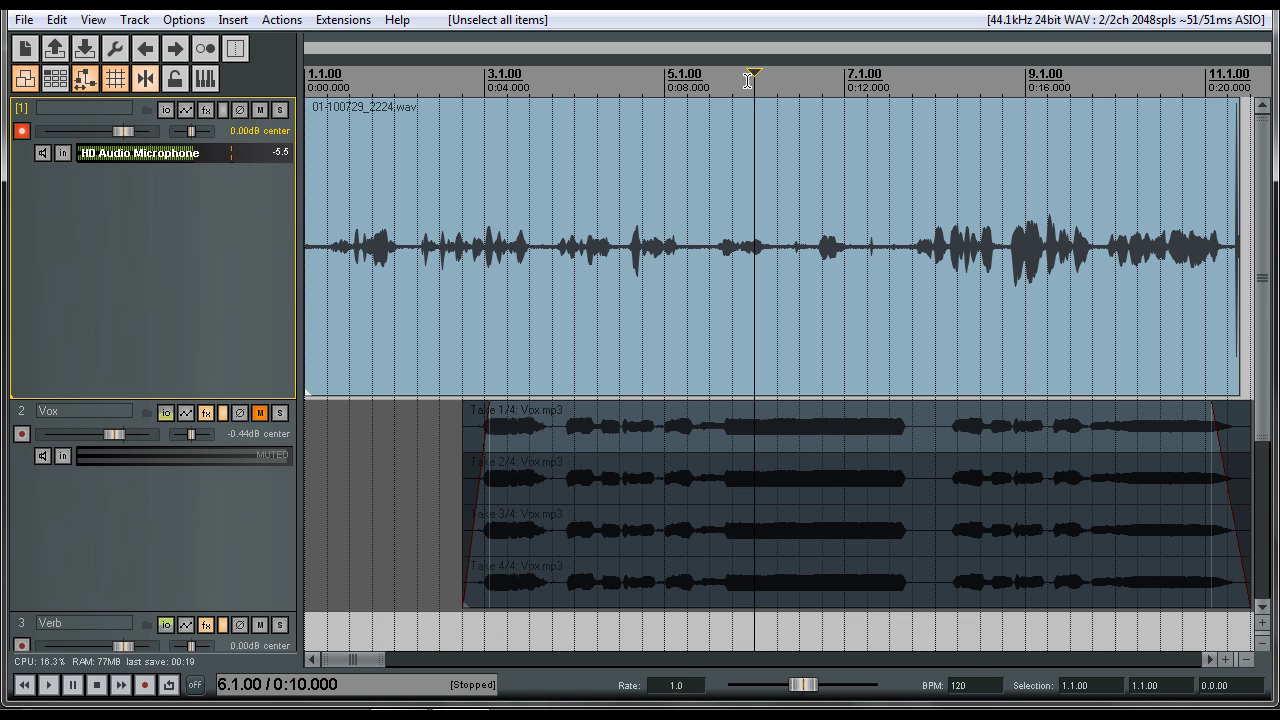
Step: Leave record mode unchanged and select the time range 3.4.00 to 6.2.00
right_click(148, 684)
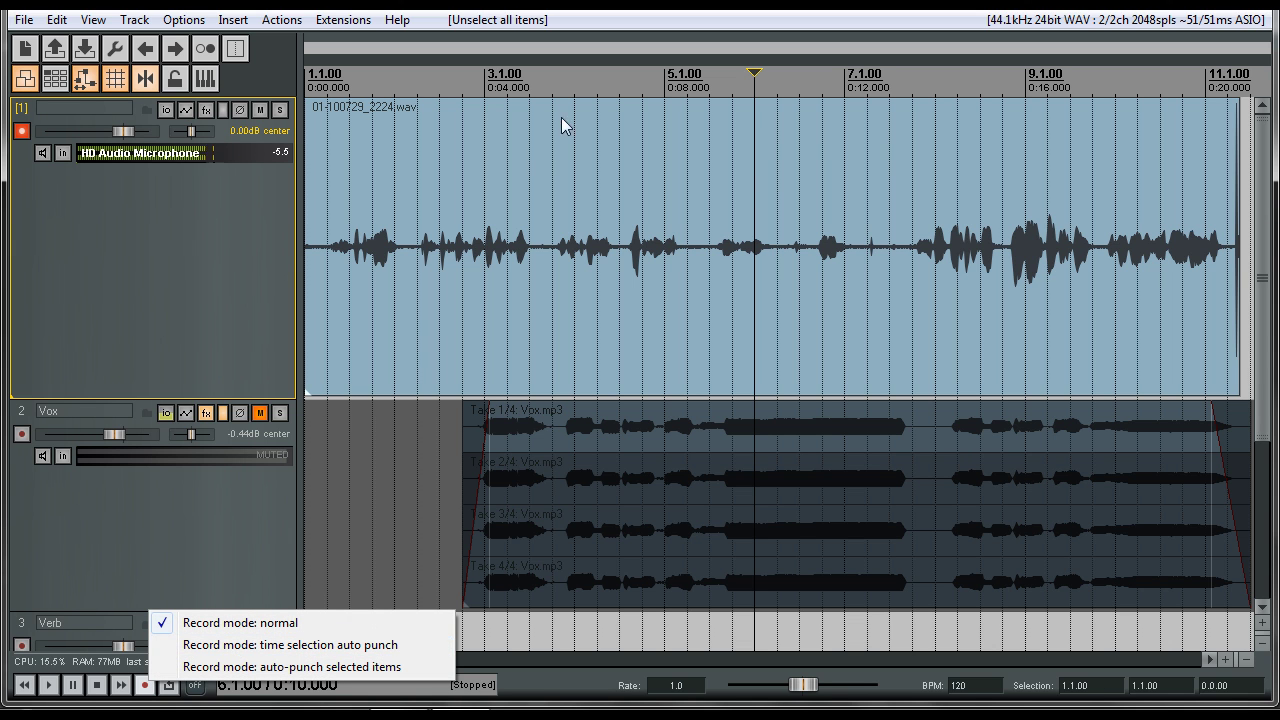
key(Escape)
click(553, 80)
drag(553, 80, 777, 62)
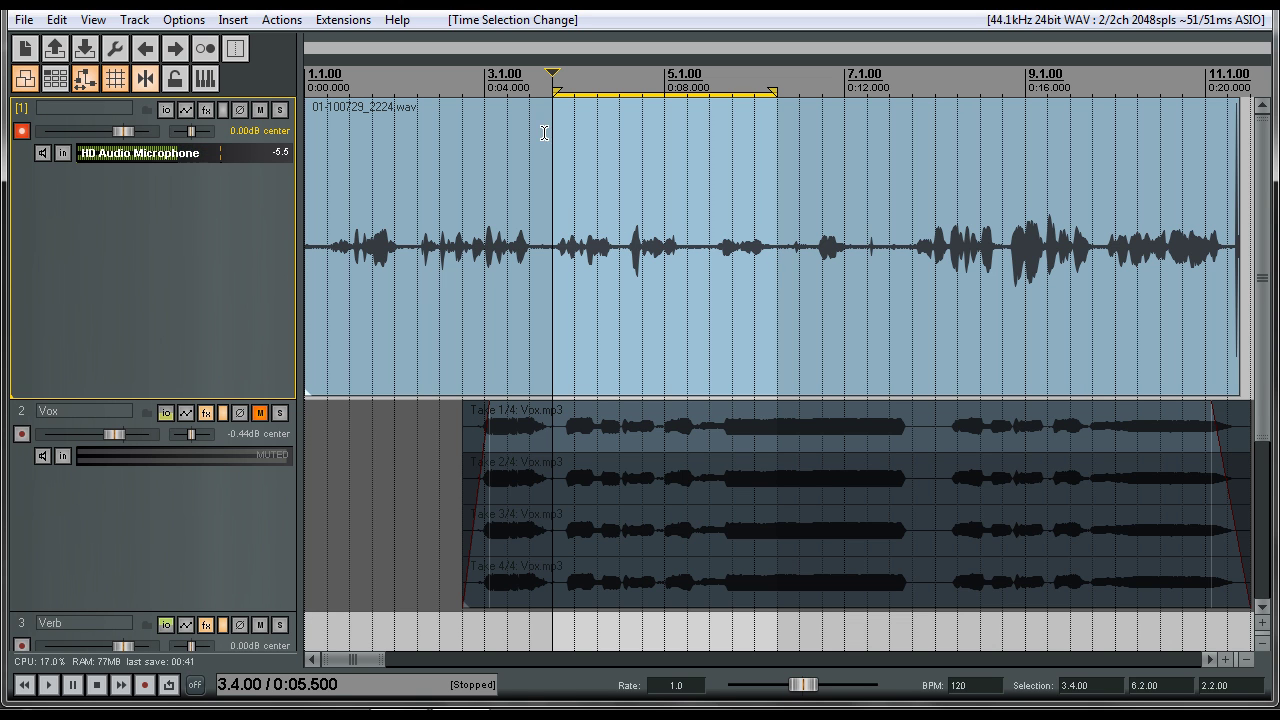
Step: Set the record mode to auto-punch within the time selection
click(440, 88)
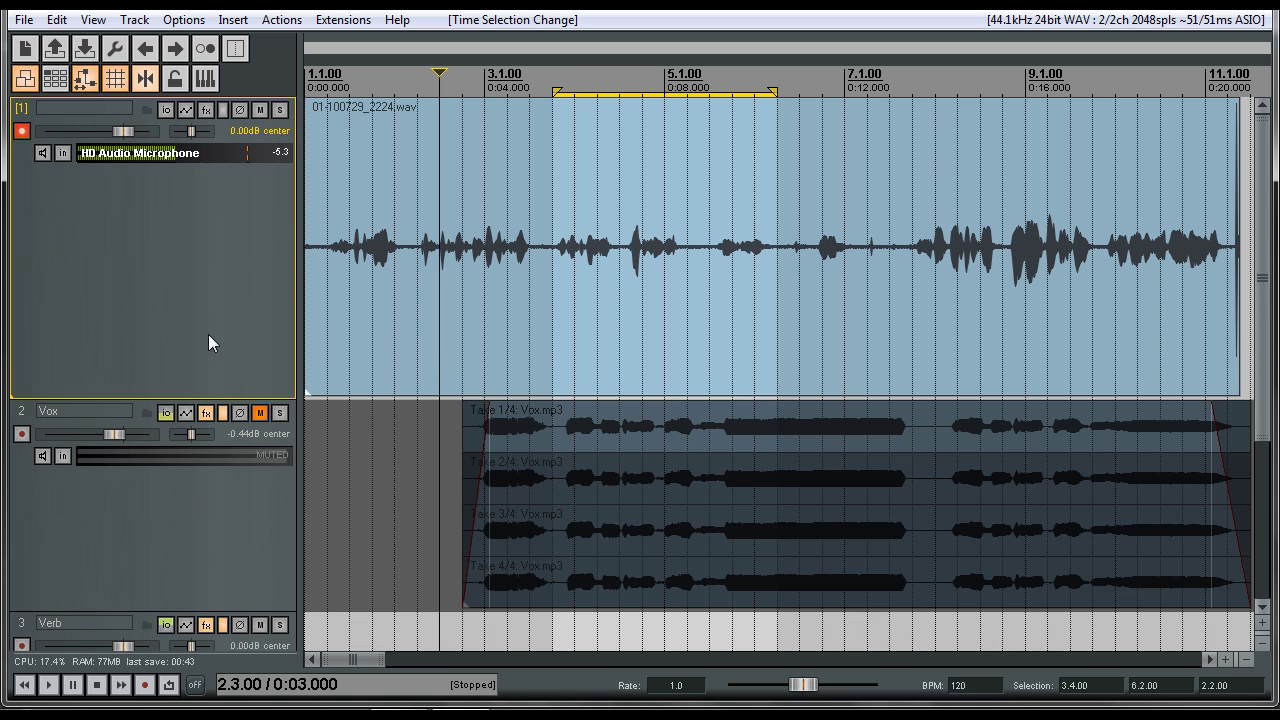
right_click(144, 685)
click(193, 660)
Step: Record a punch-in pass on track 1, then undo the recorded take
click(144, 685)
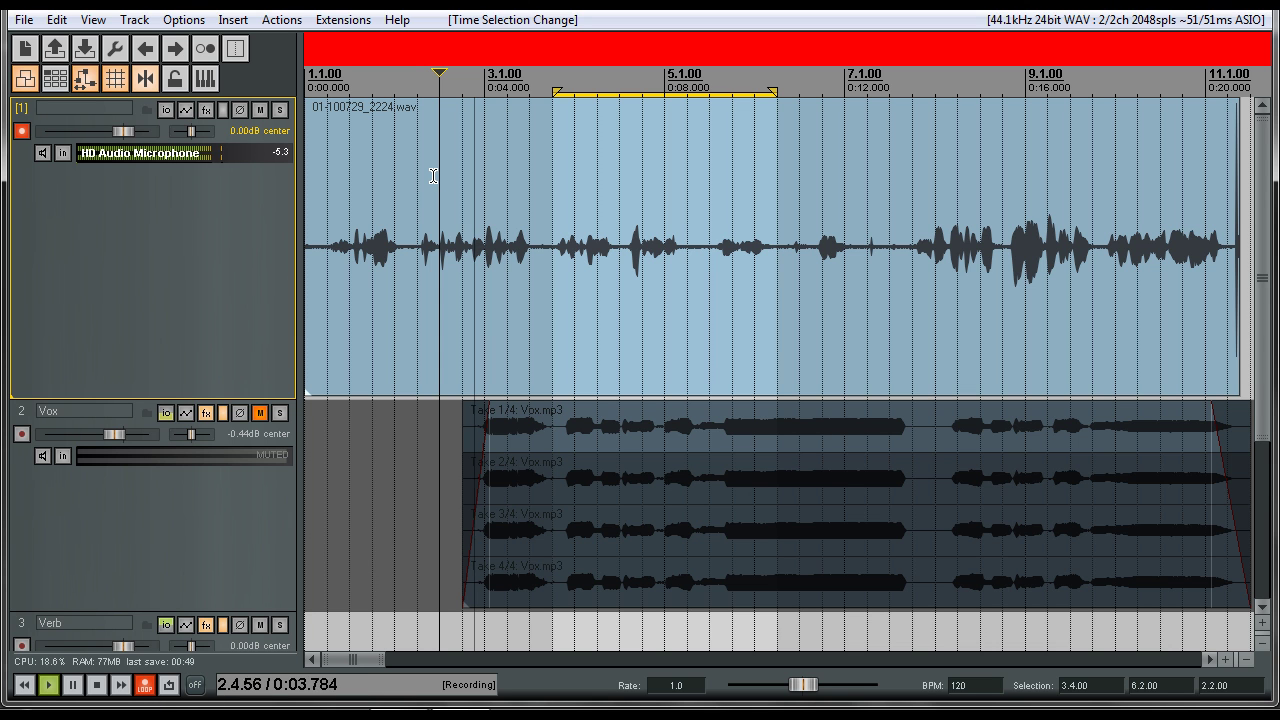
click(260, 110)
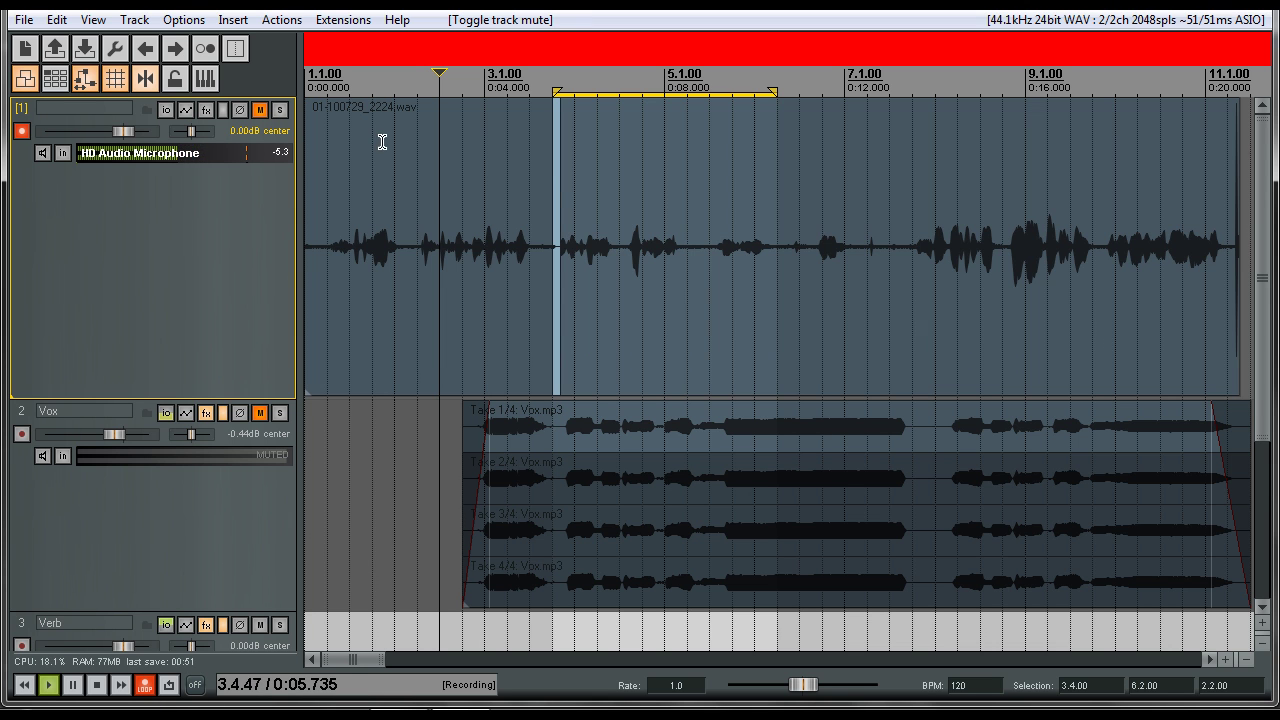
click(260, 110)
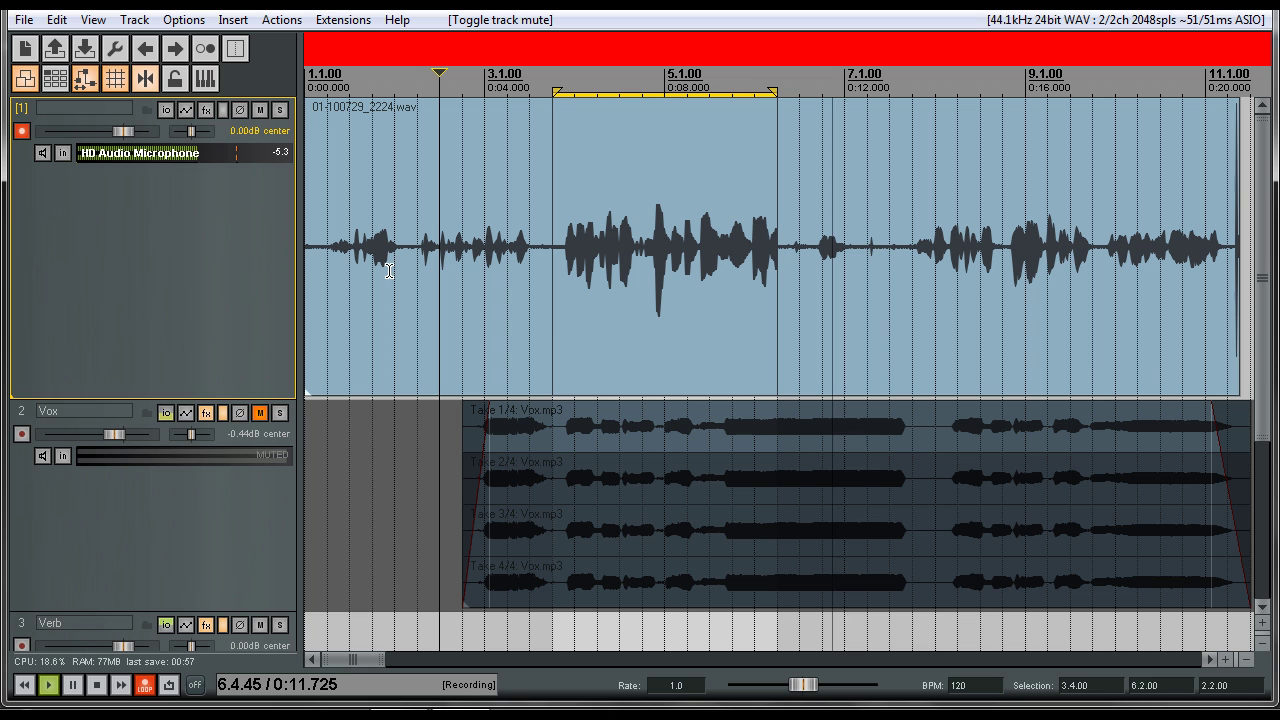
click(145, 686)
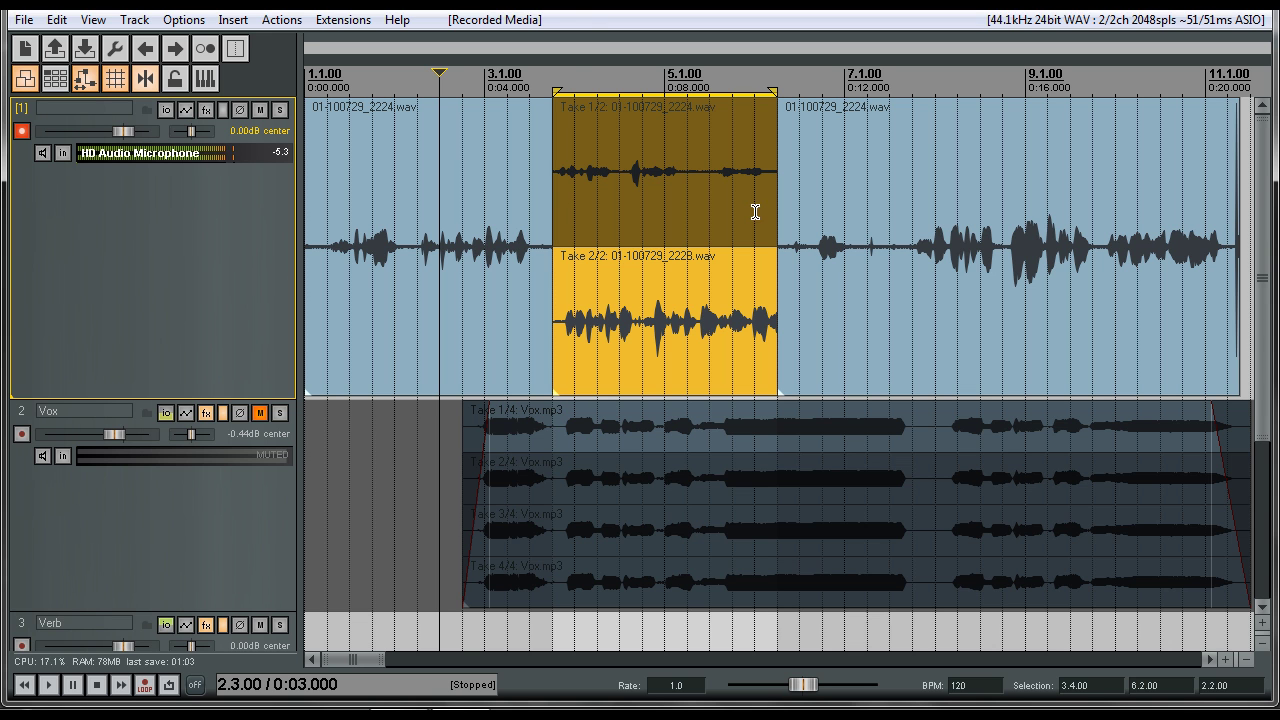
key(ctrl+z)
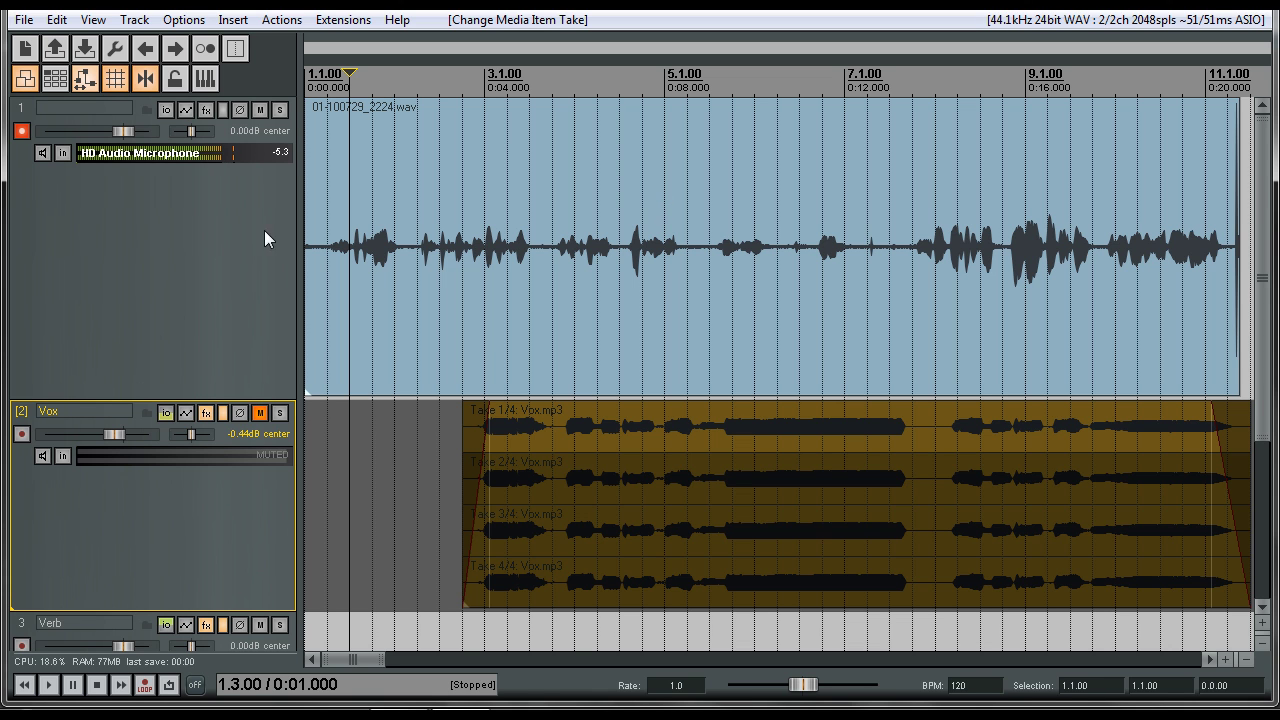
Step: Disarm, mute and delete the microphone test track, confirming the deletion
click(22, 130)
click(22, 130)
click(259, 109)
drag(228, 340, 254, 300)
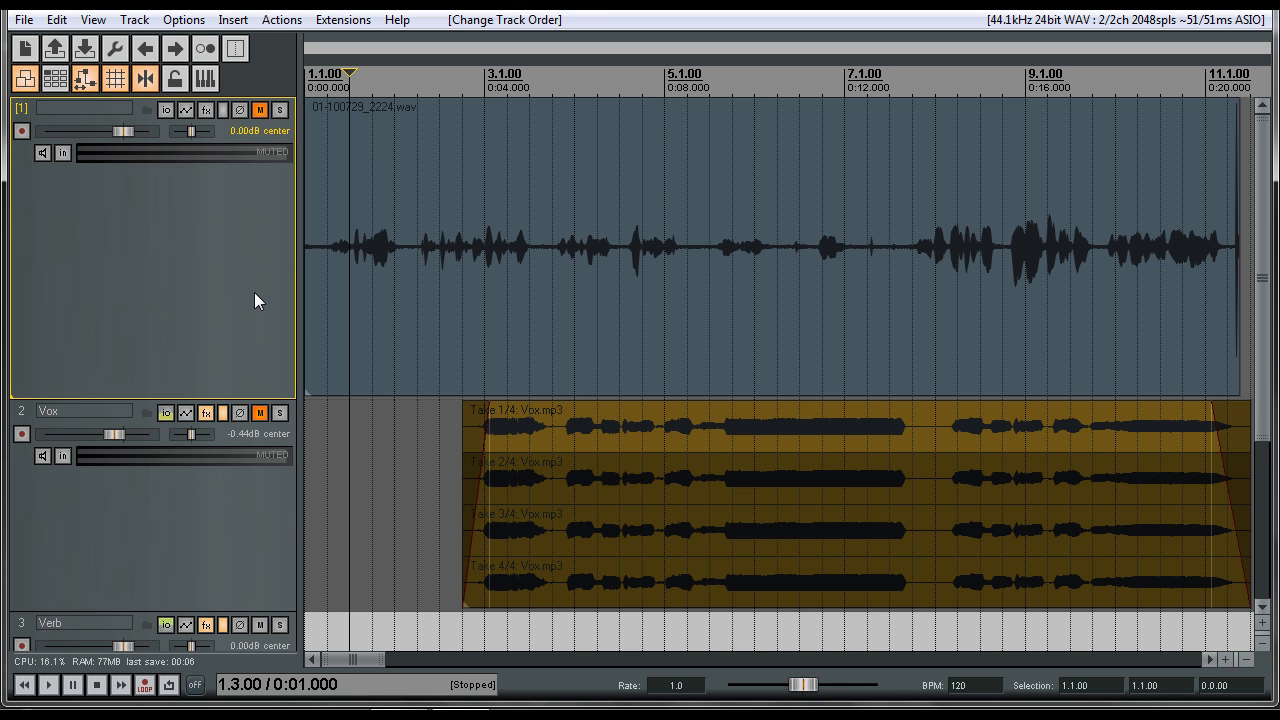
key(Delete)
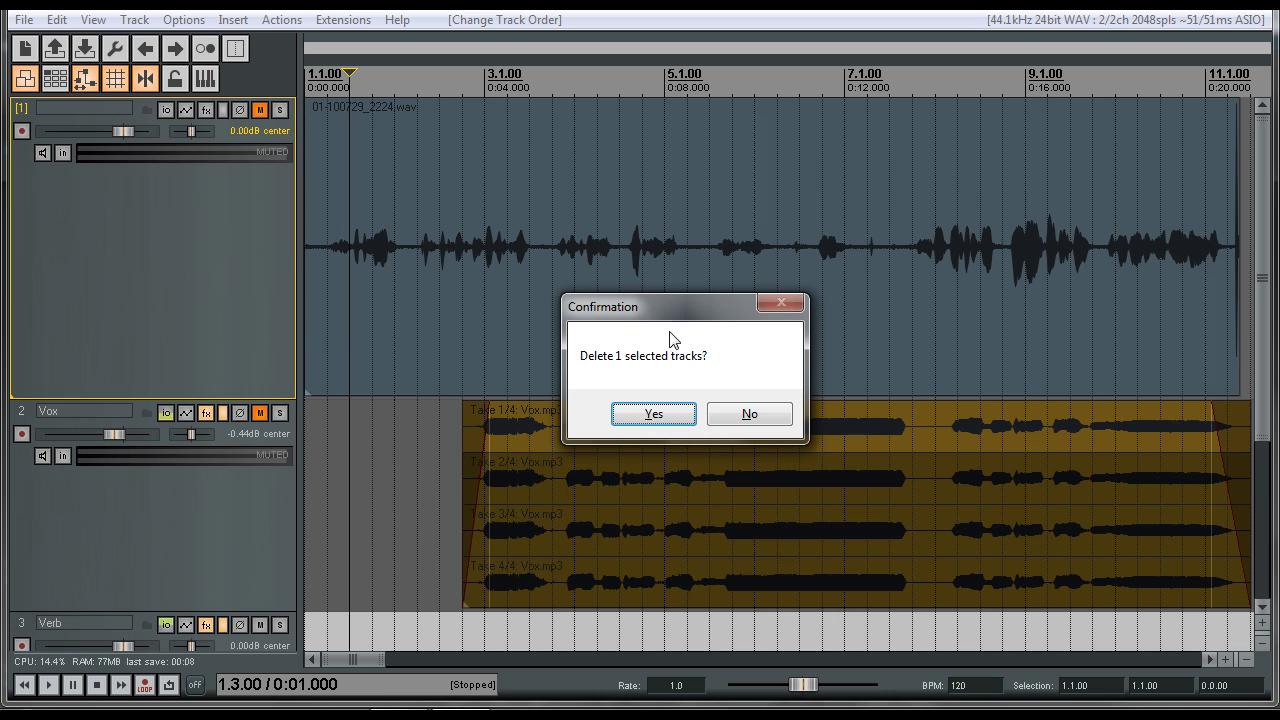
click(650, 414)
Step: Enlarge and unmute the Vox track, audition from 2.4.00, and make Take 3 active
click(286, 310)
drag(273, 304, 243, 630)
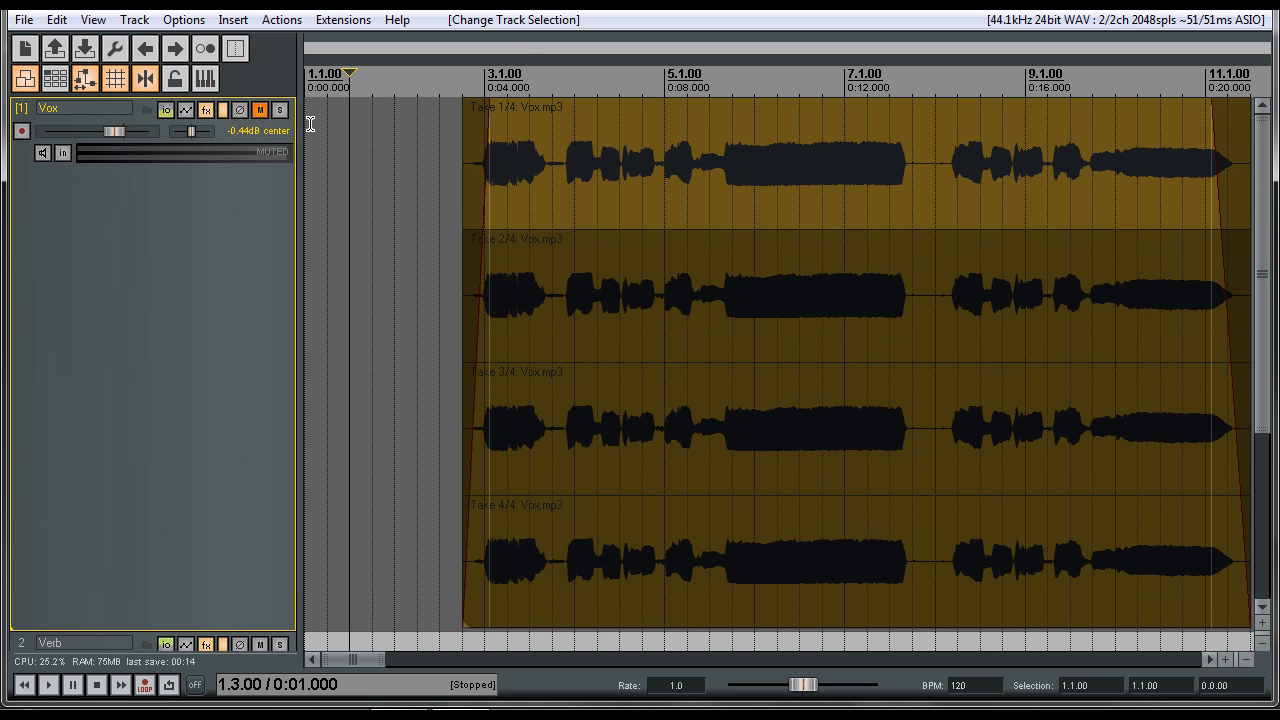
click(259, 109)
click(457, 72)
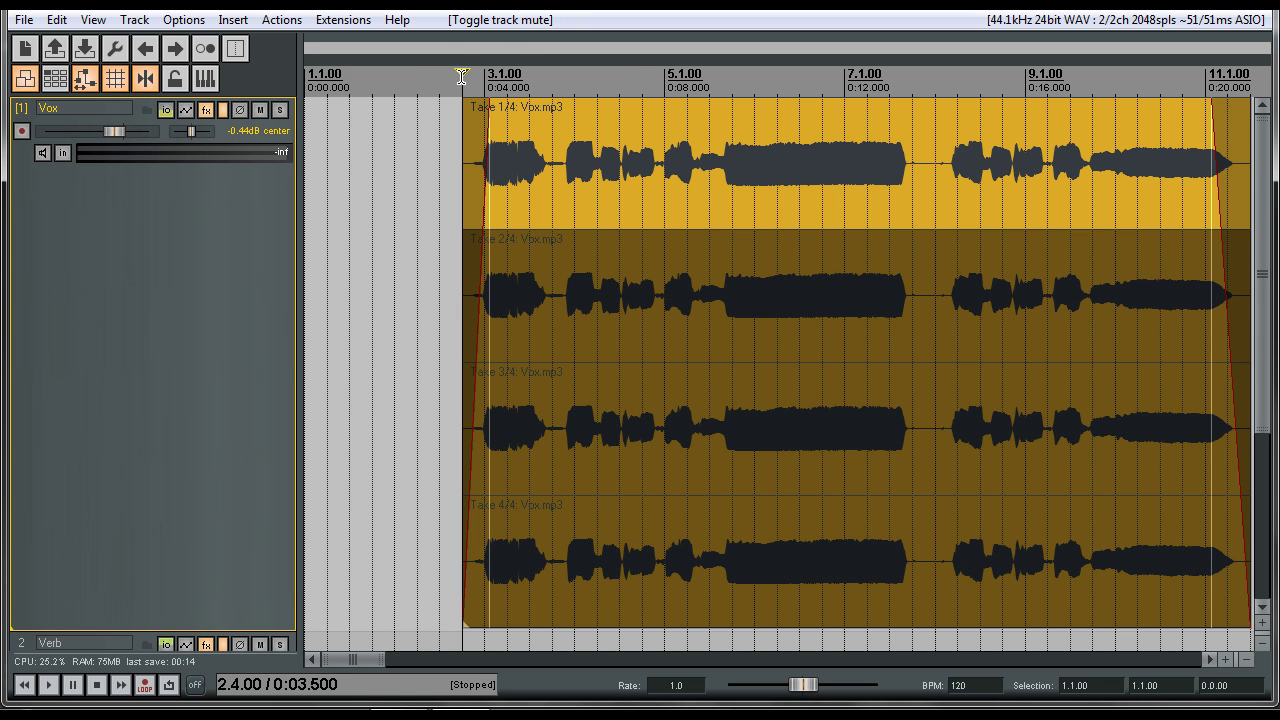
key(space)
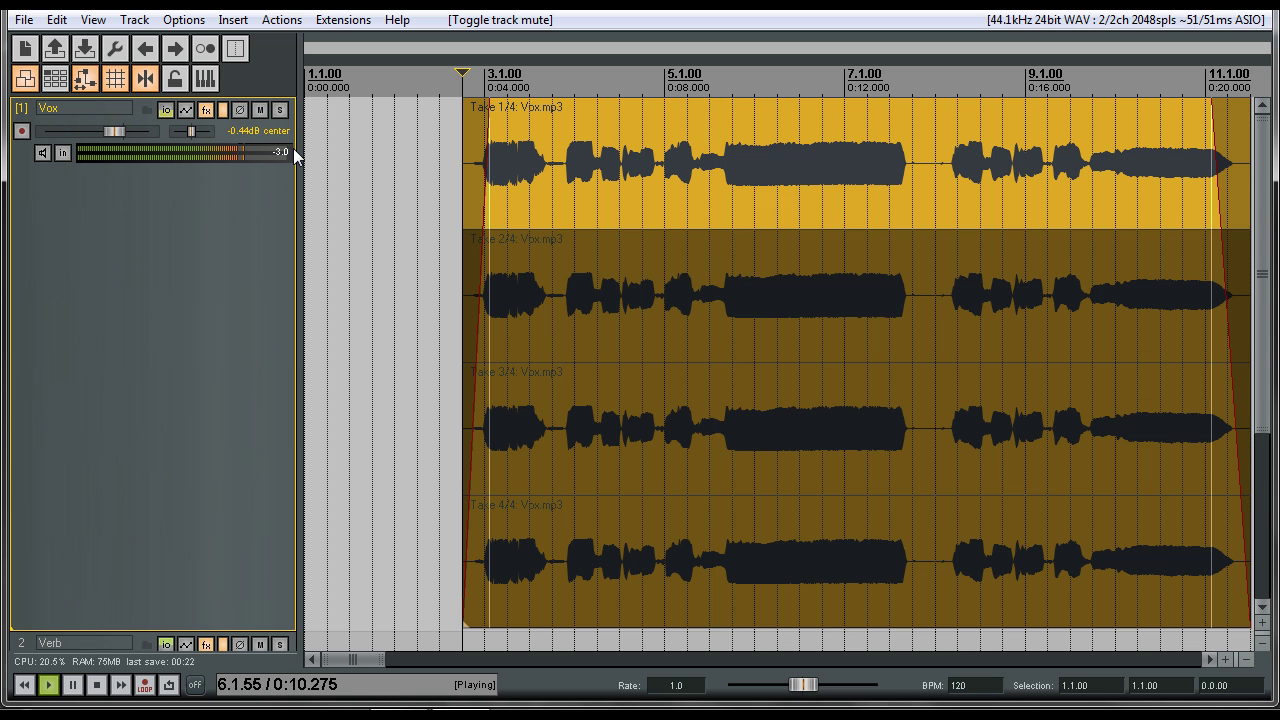
key(space)
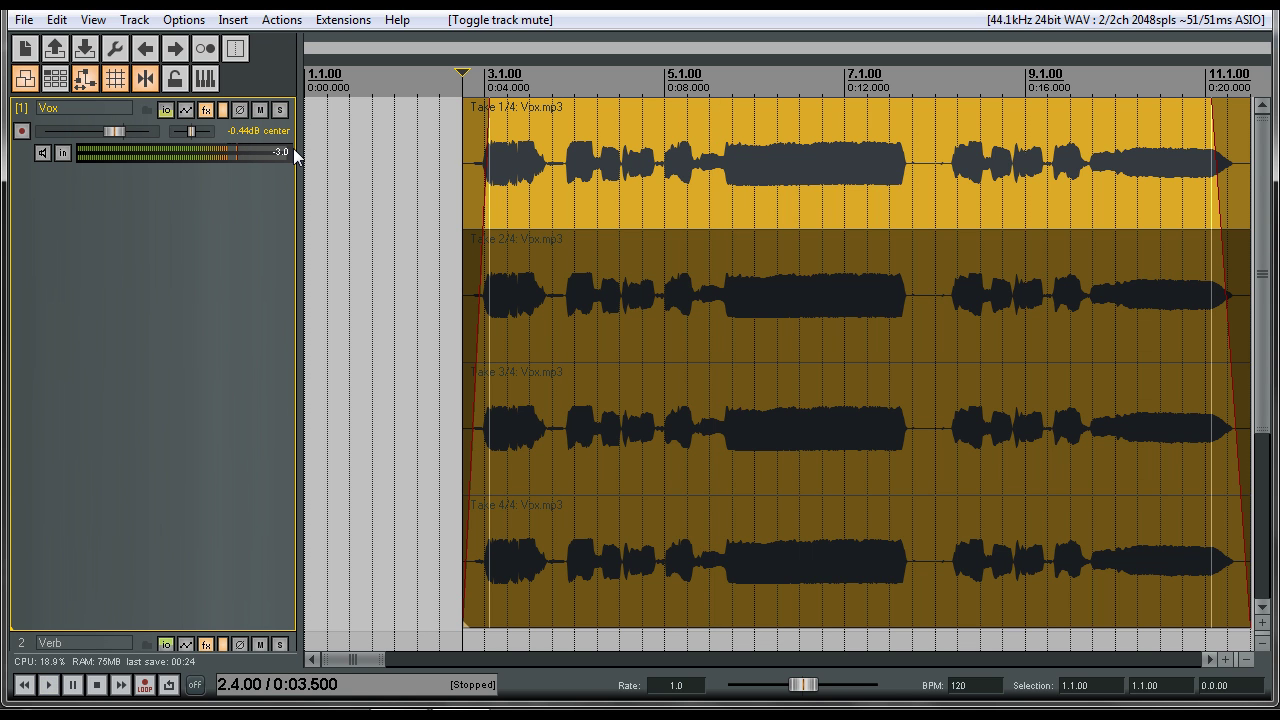
click(556, 310)
click(587, 442)
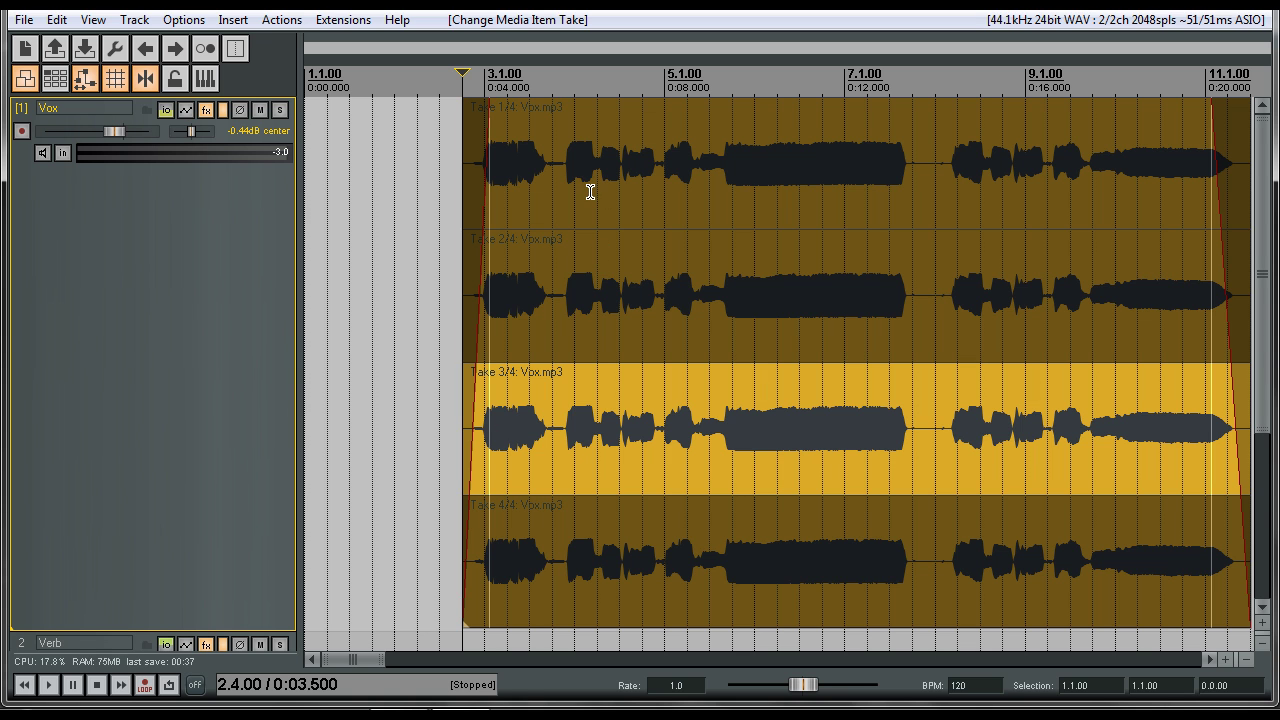
Step: Drag a ruler selection and adjust its edges to span 4.4.00 to 7.4.00
drag(668, 80, 934, 80)
drag(931, 31, 887, 38)
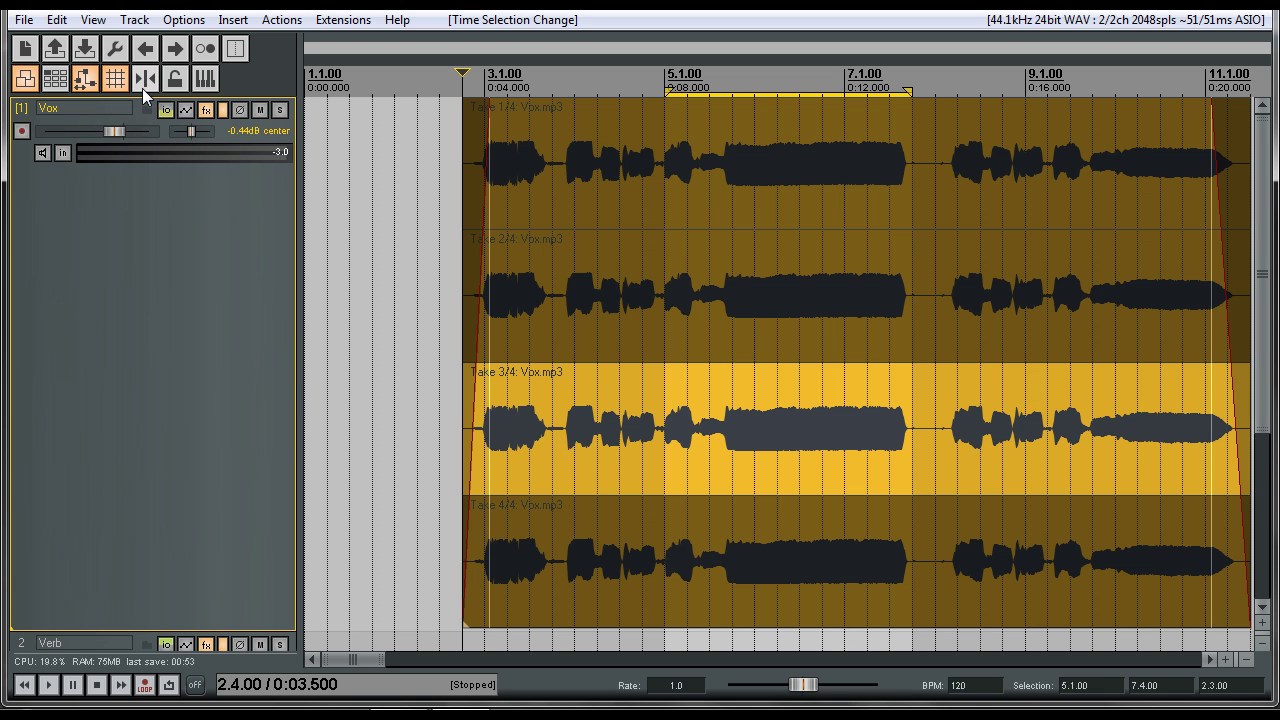
drag(667, 92, 648, 95)
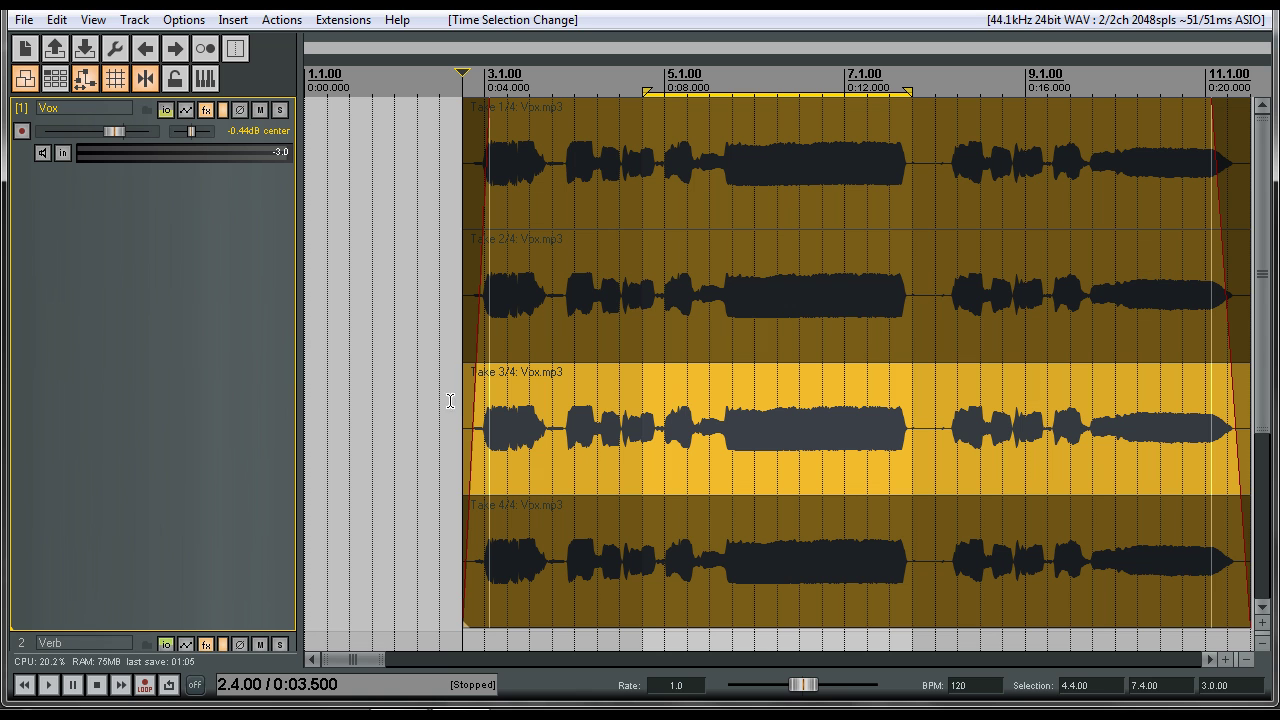
Step: Set record mode to time selection auto punch and arm the Vox track
right_click(141, 697)
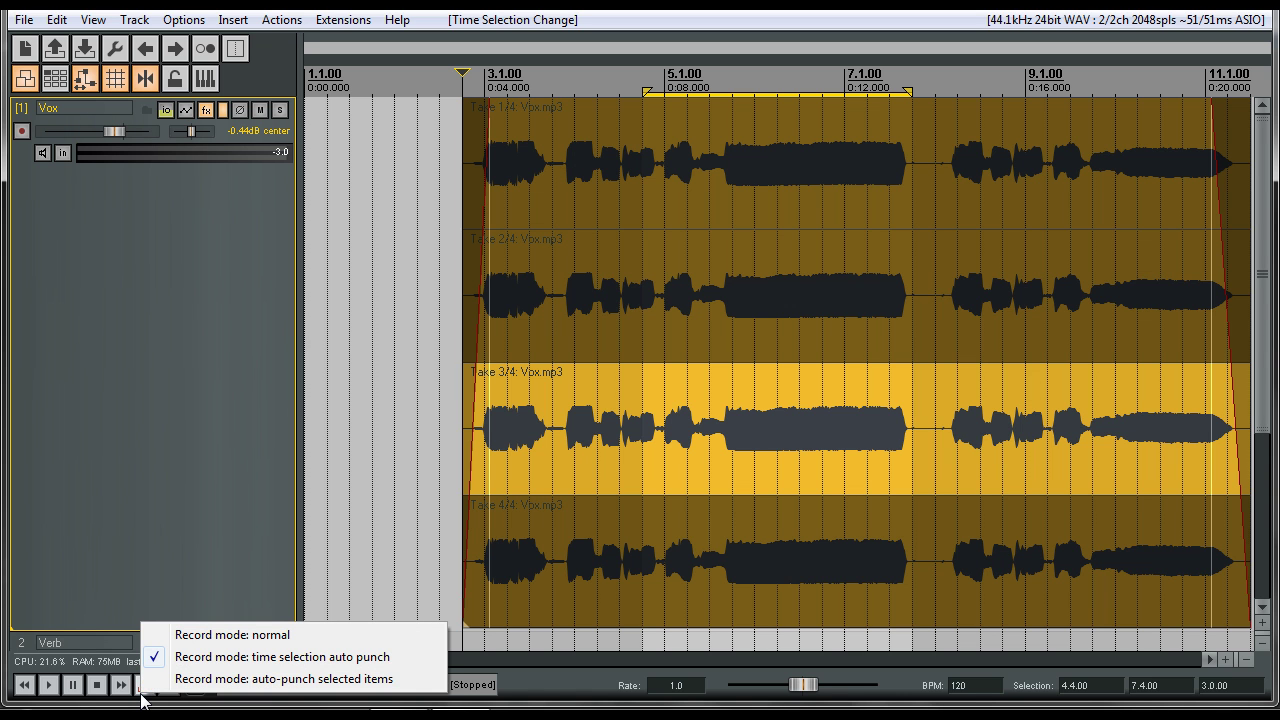
click(157, 656)
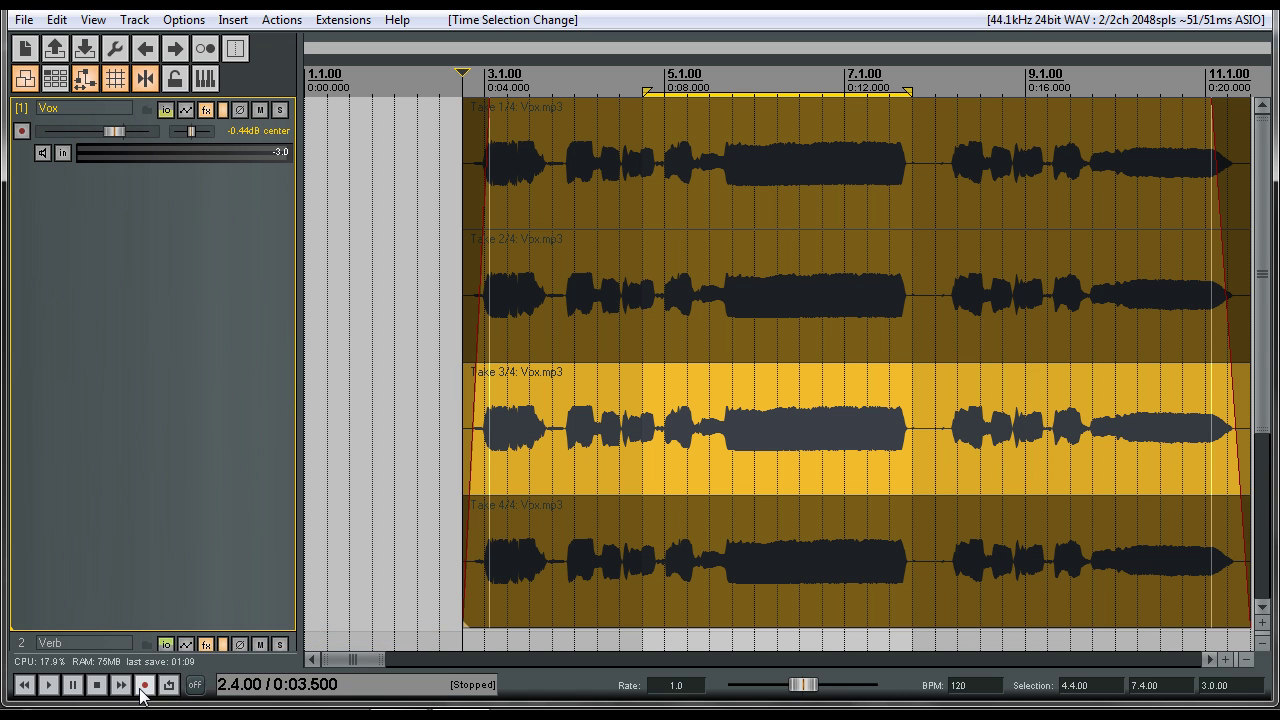
right_click(141, 697)
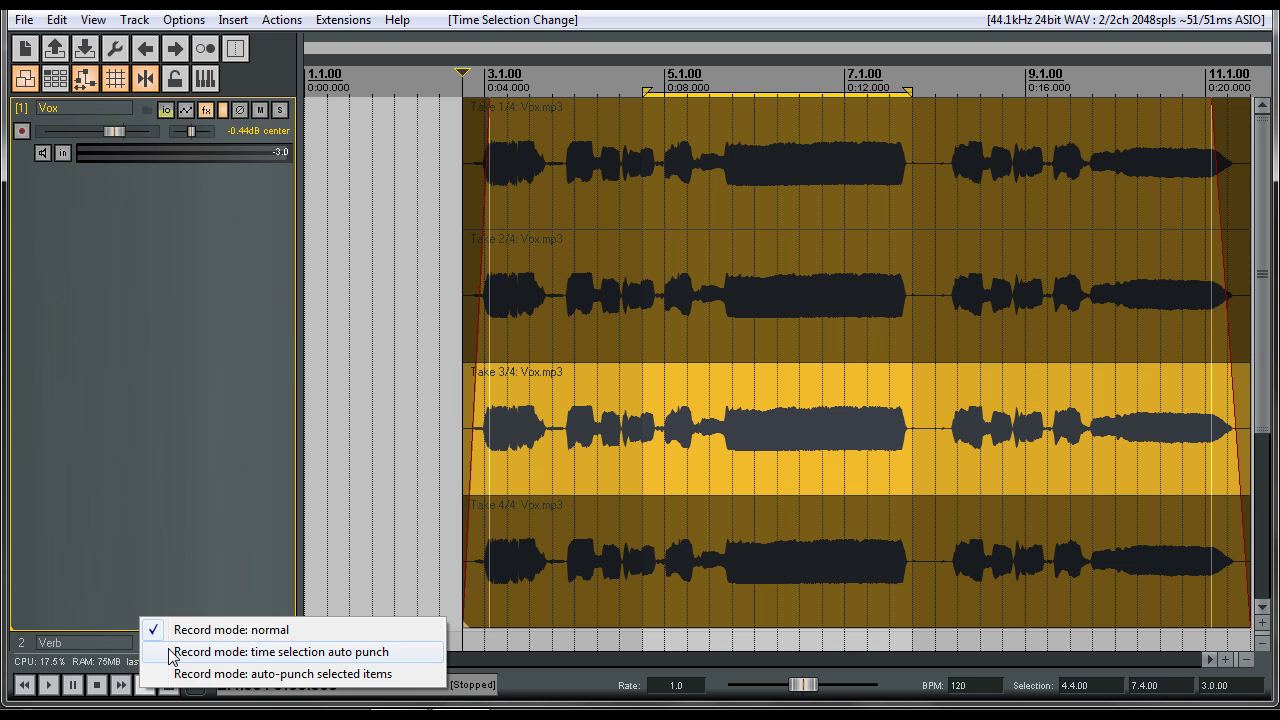
click(170, 651)
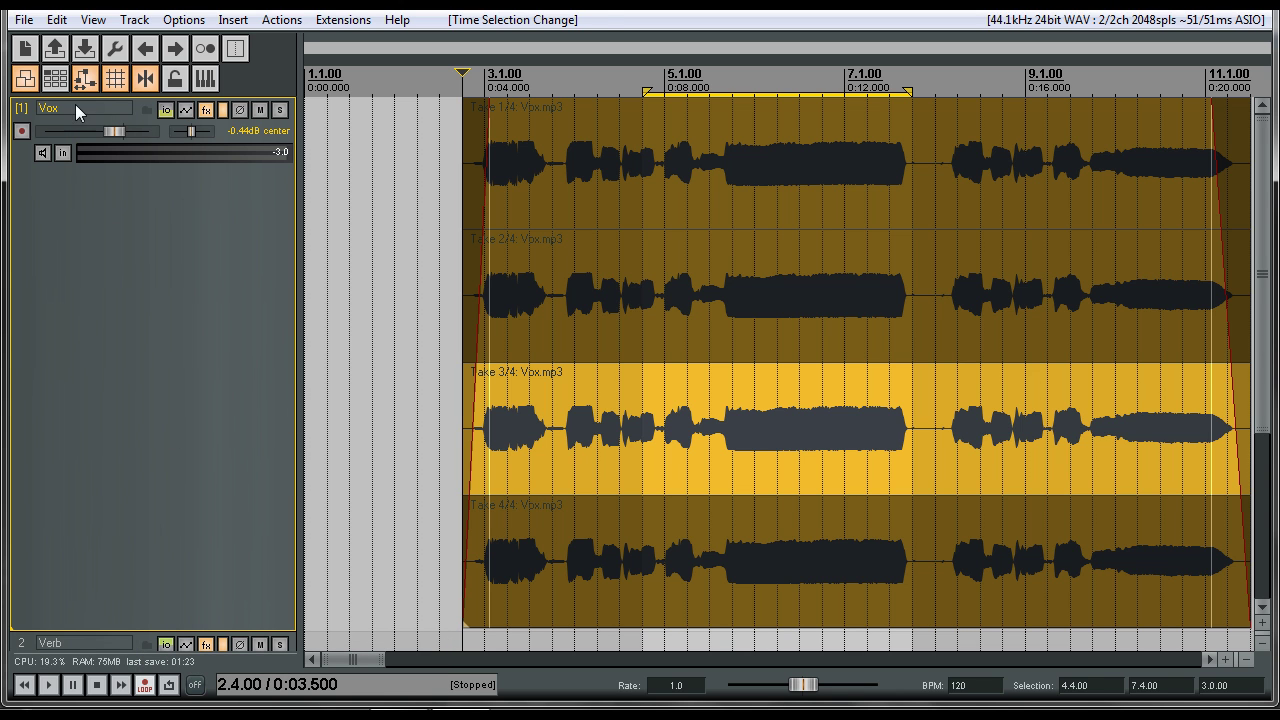
click(21, 131)
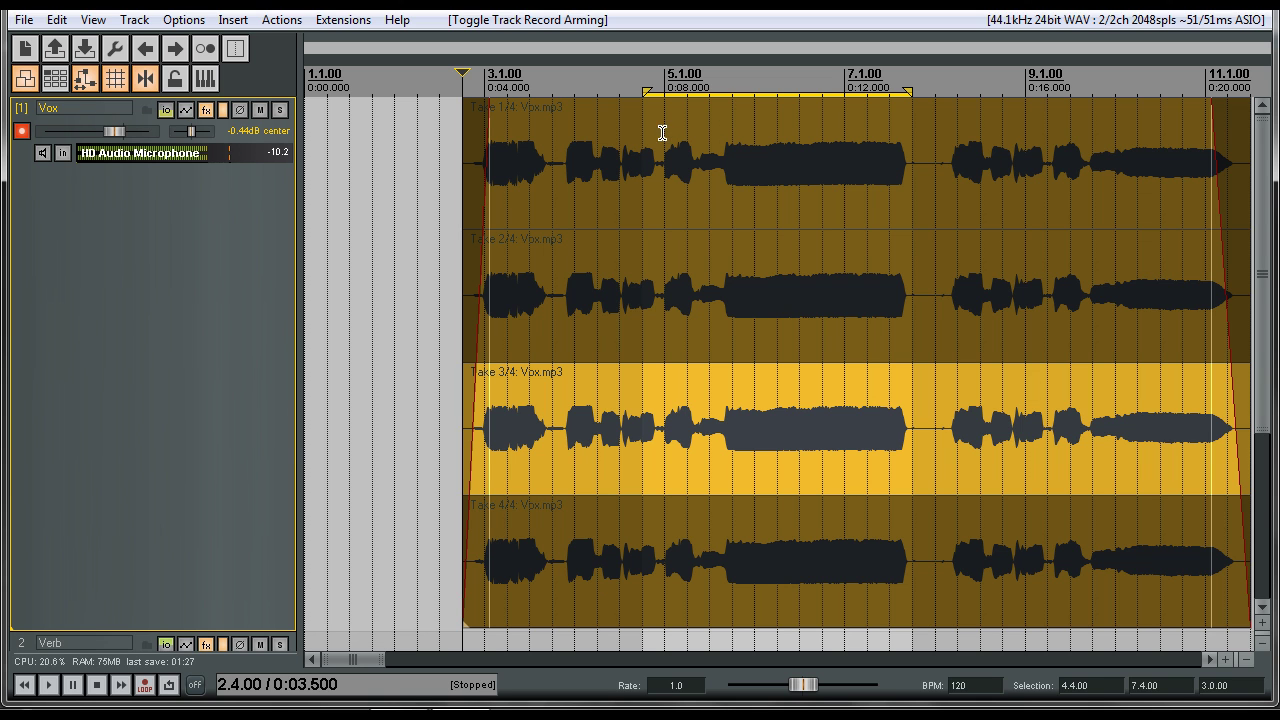
Step: Turn on looping and record repeated punched passes, adding Takes 5 and 6 to the middle section
click(145, 685)
click(146, 685)
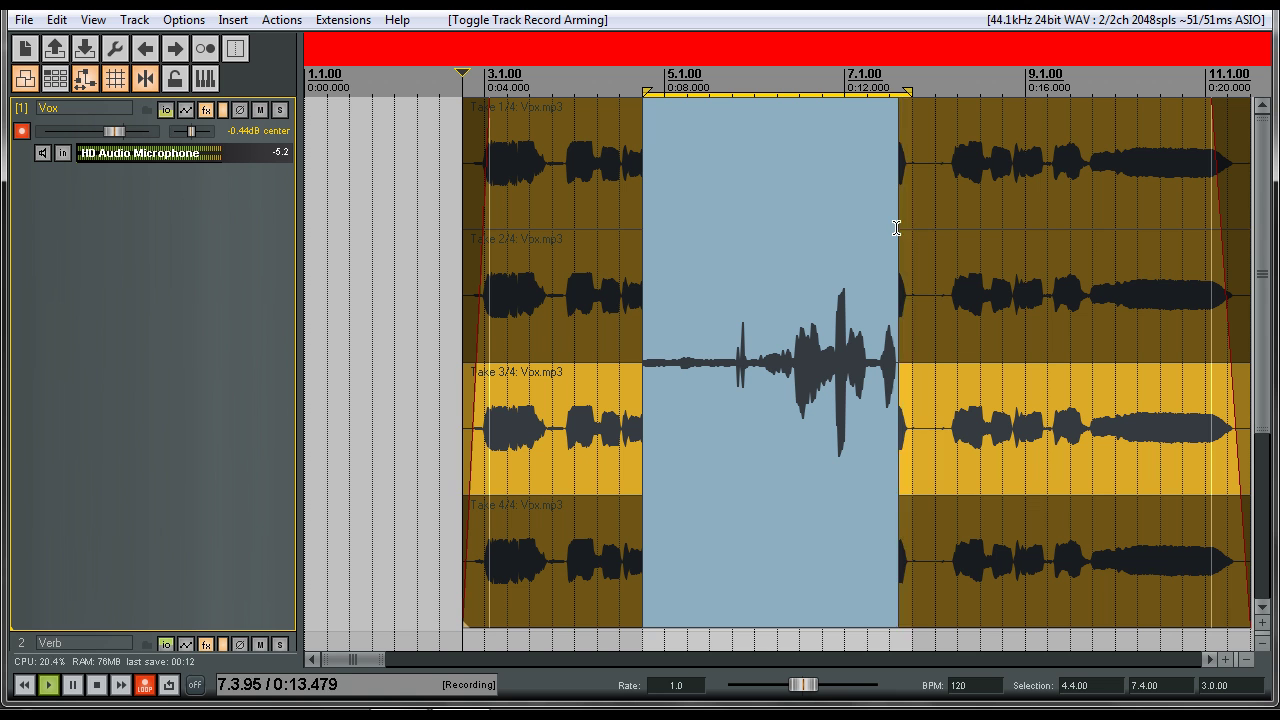
click(96, 686)
click(145, 685)
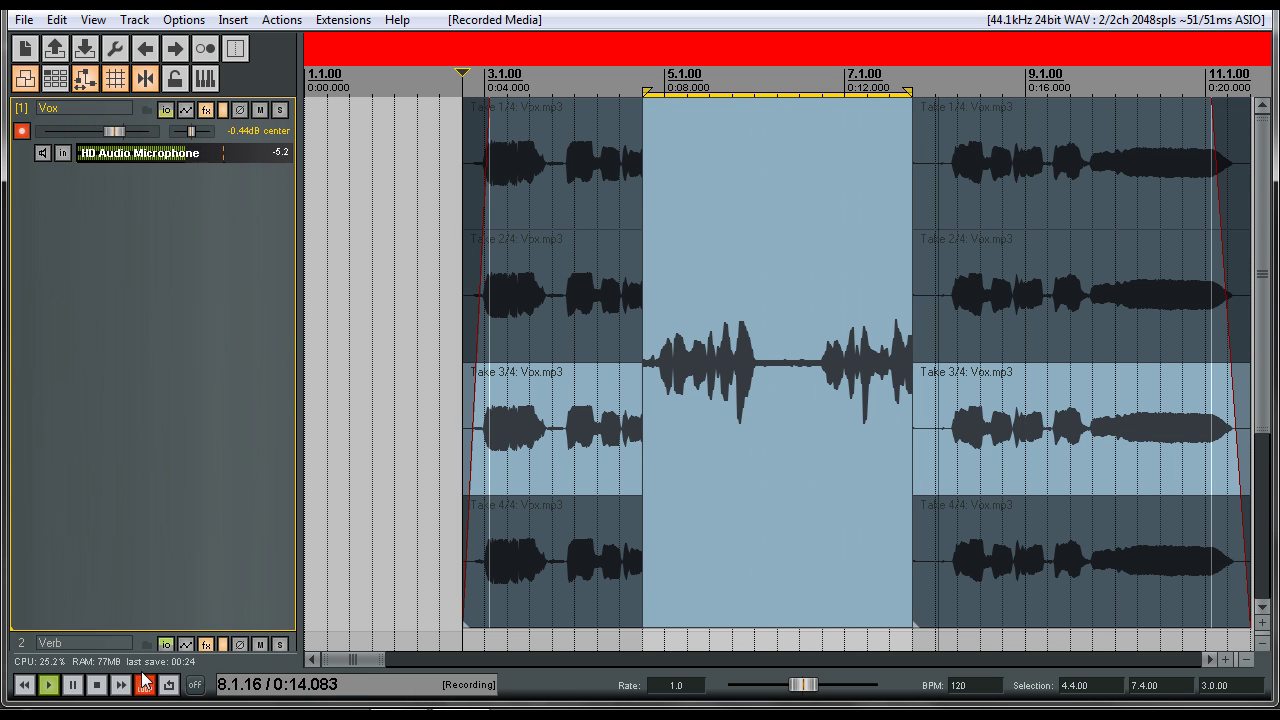
click(96, 685)
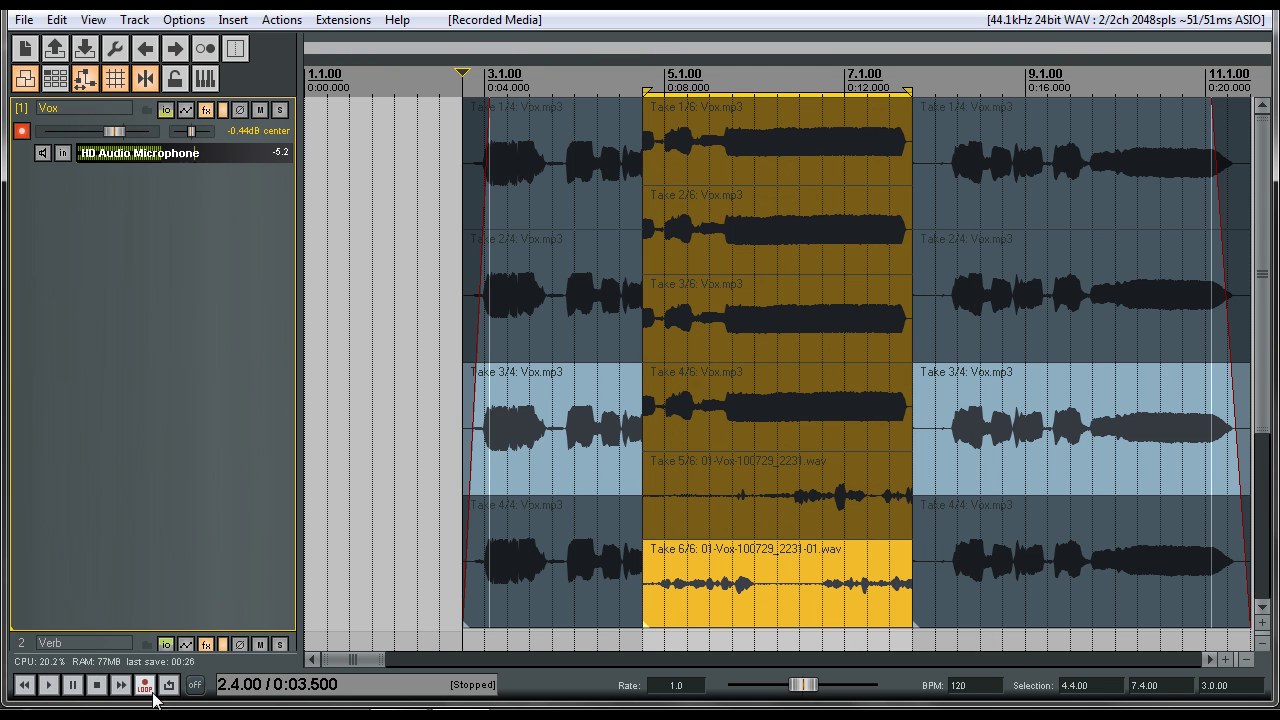
click(145, 686)
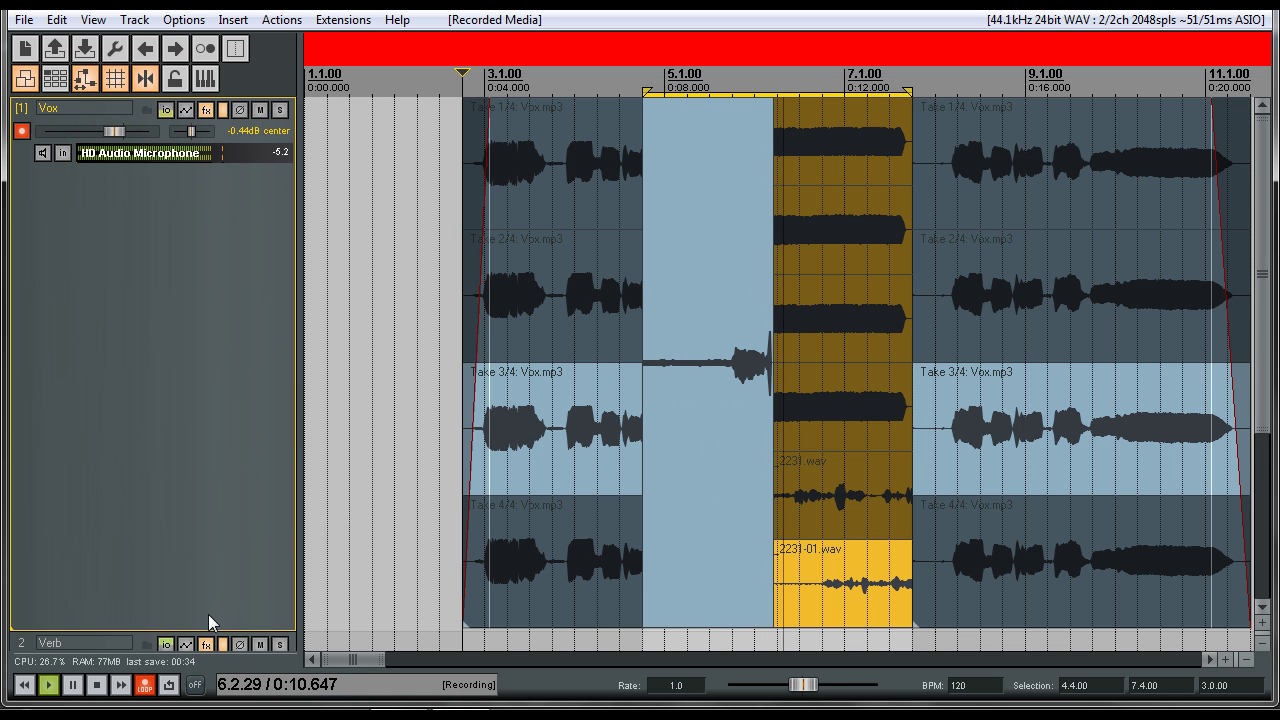
Step: Stop the seventh take's recording and cycle through the middle item's takes, leaving Take 3/7 active
click(97, 685)
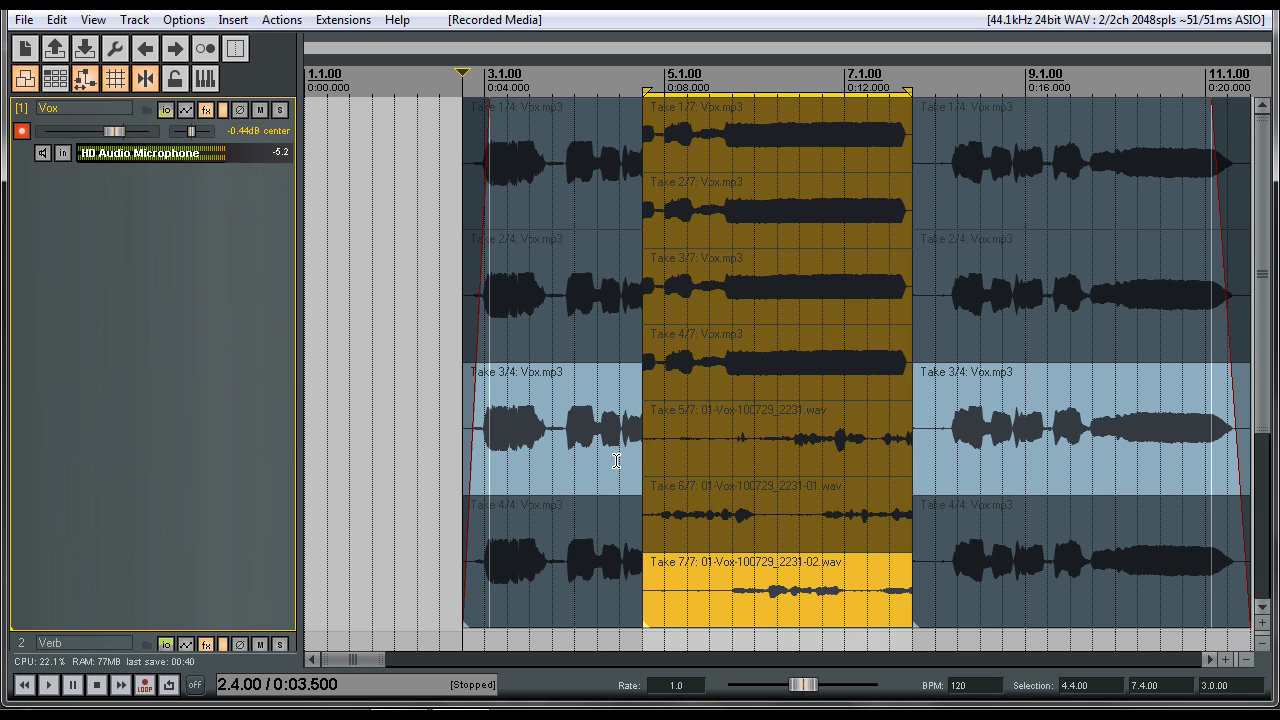
click(725, 508)
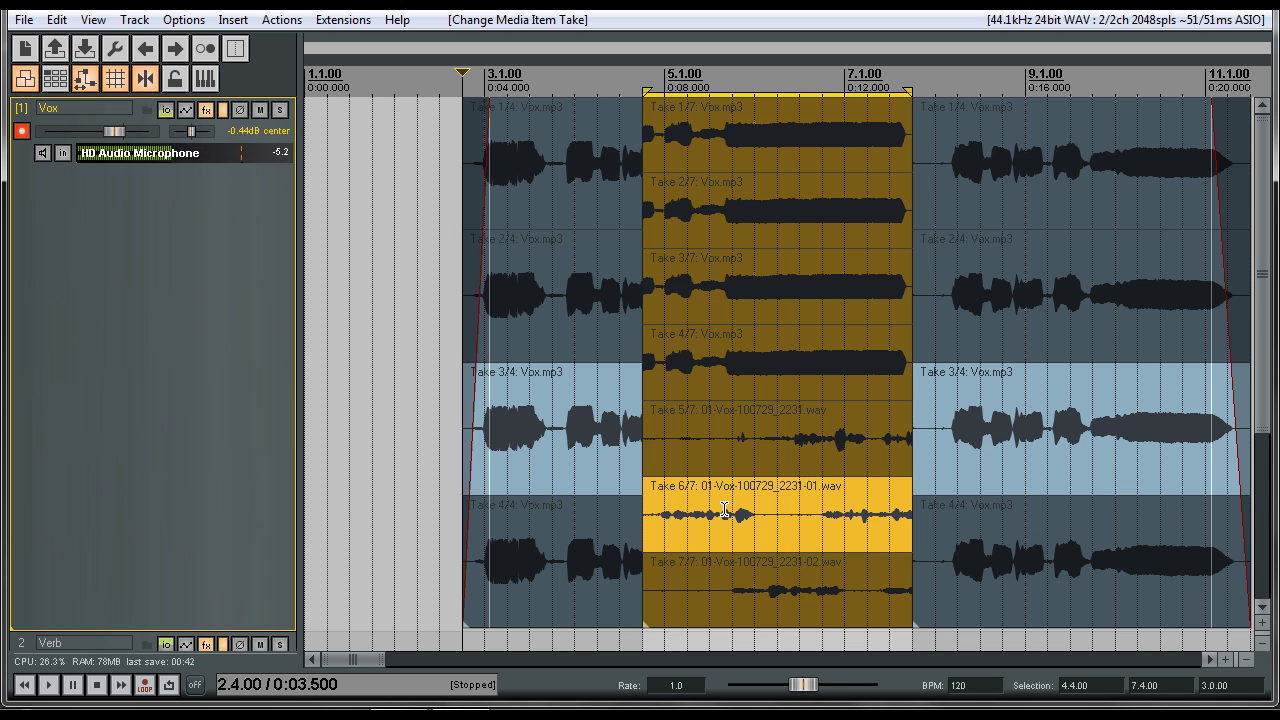
click(789, 435)
click(794, 367)
click(779, 284)
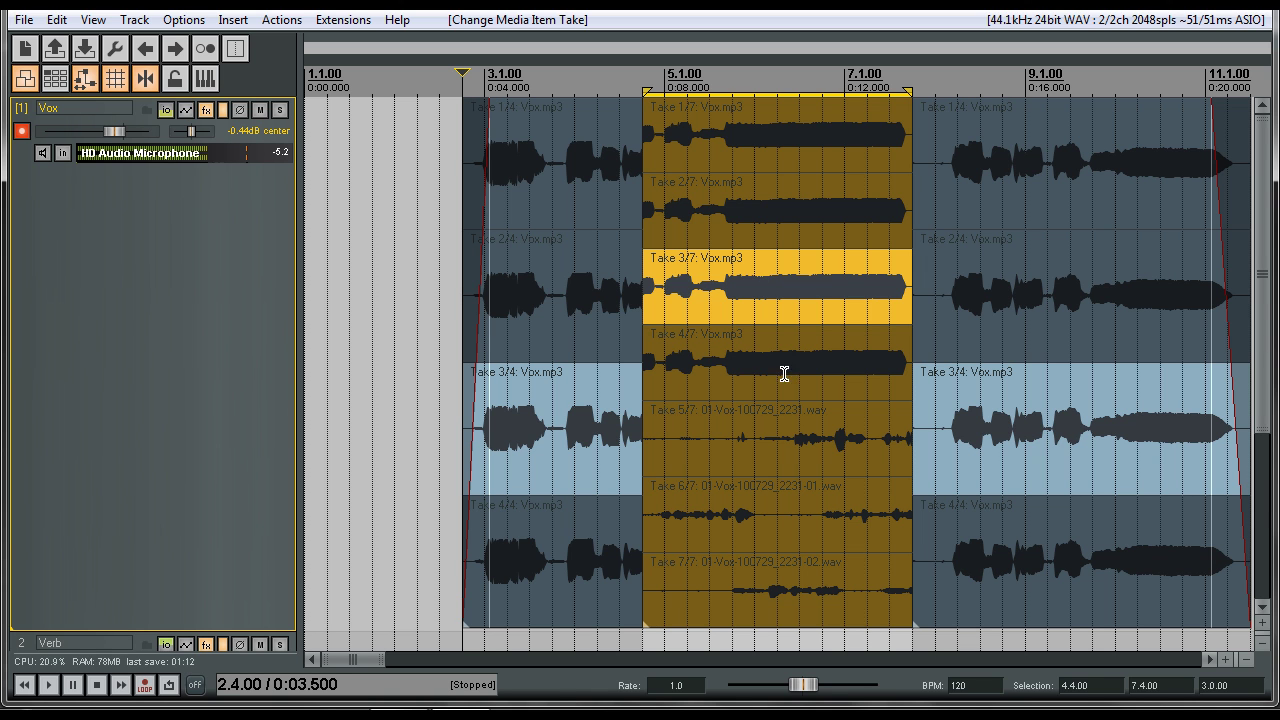
Step: Remove the fade-in at the Vox item's start and record another punched take
drag(489, 112, 463, 112)
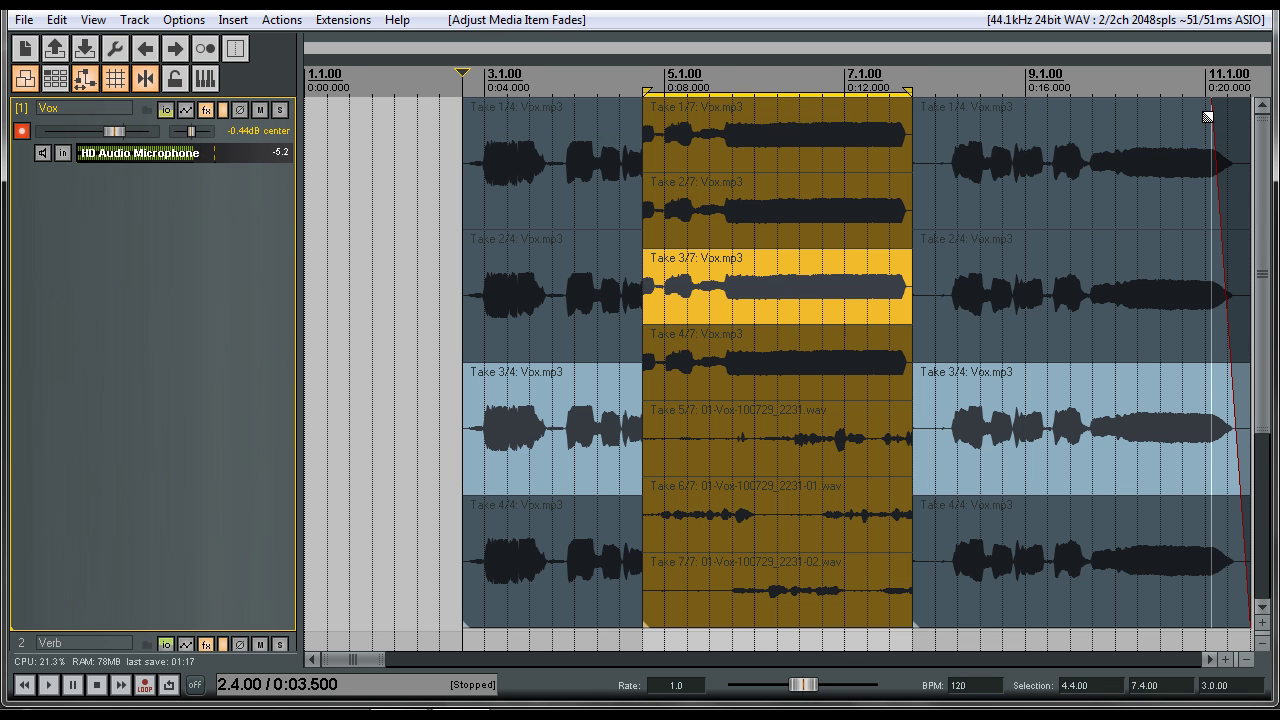
click(146, 685)
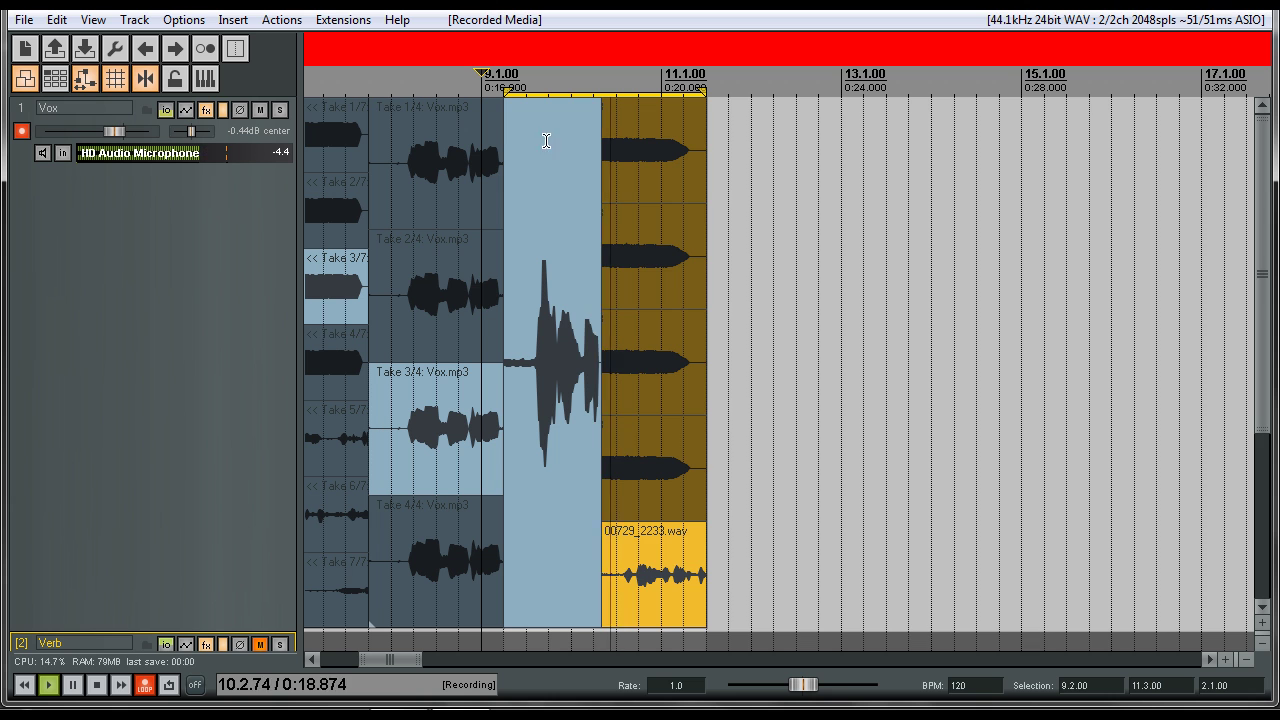
click(97, 685)
Step: Place the edit position at 8.2.00 and trim the last section's takes to start earlier
drag(398, 658, 368, 658)
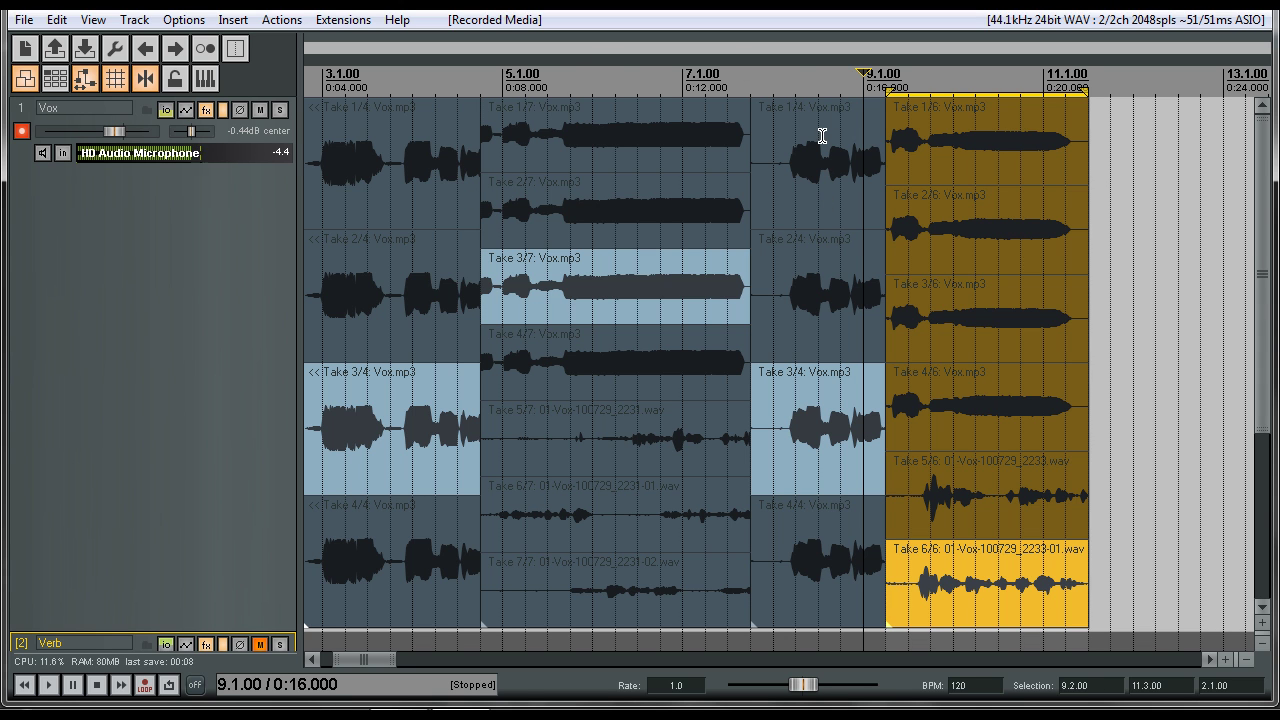
click(795, 91)
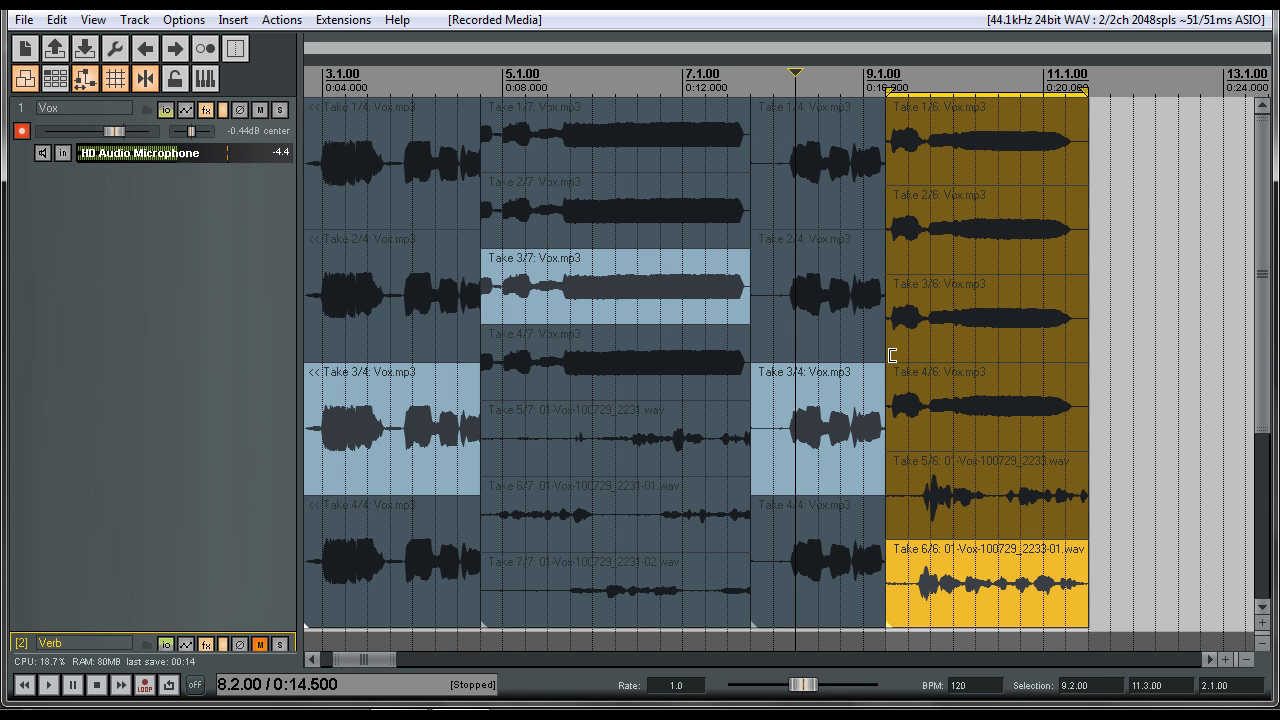
drag(887, 351, 886, 412)
drag(886, 352, 929, 359)
drag(364, 660, 390, 663)
Step: Collapse the take lanes and expand them again, then check the Options menu
key(ctrl+l)
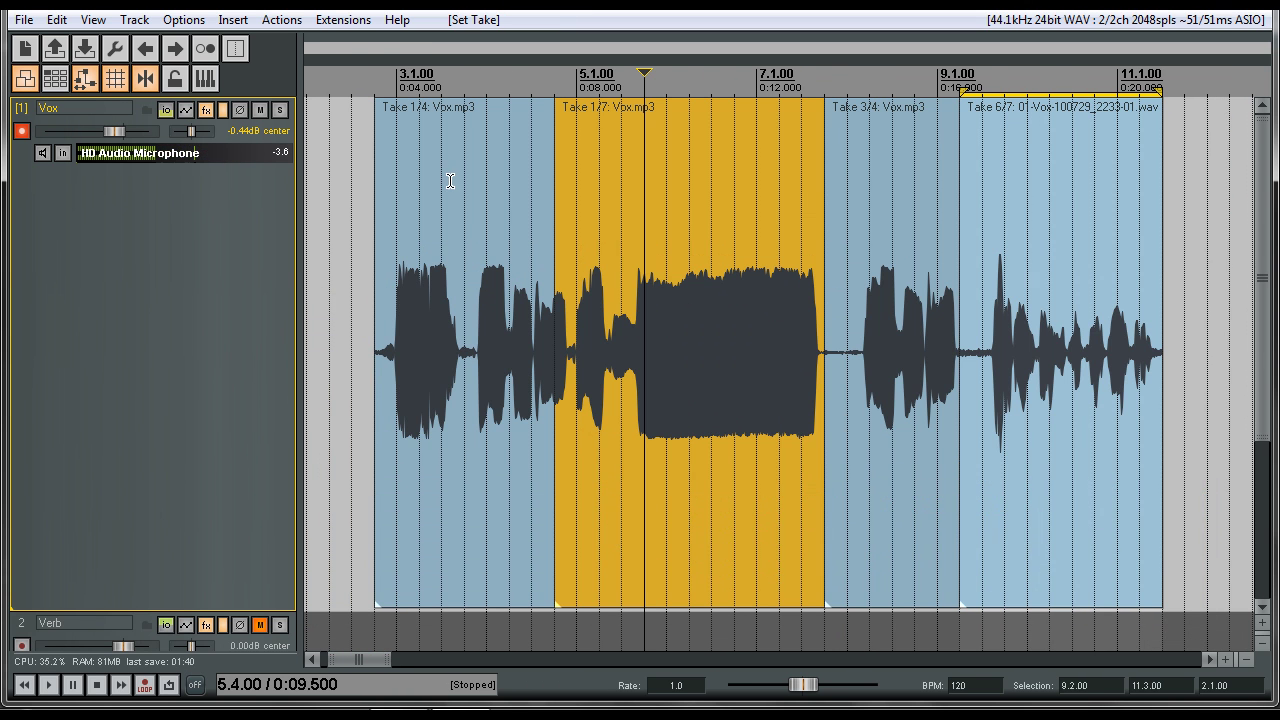
key(ctrl+l)
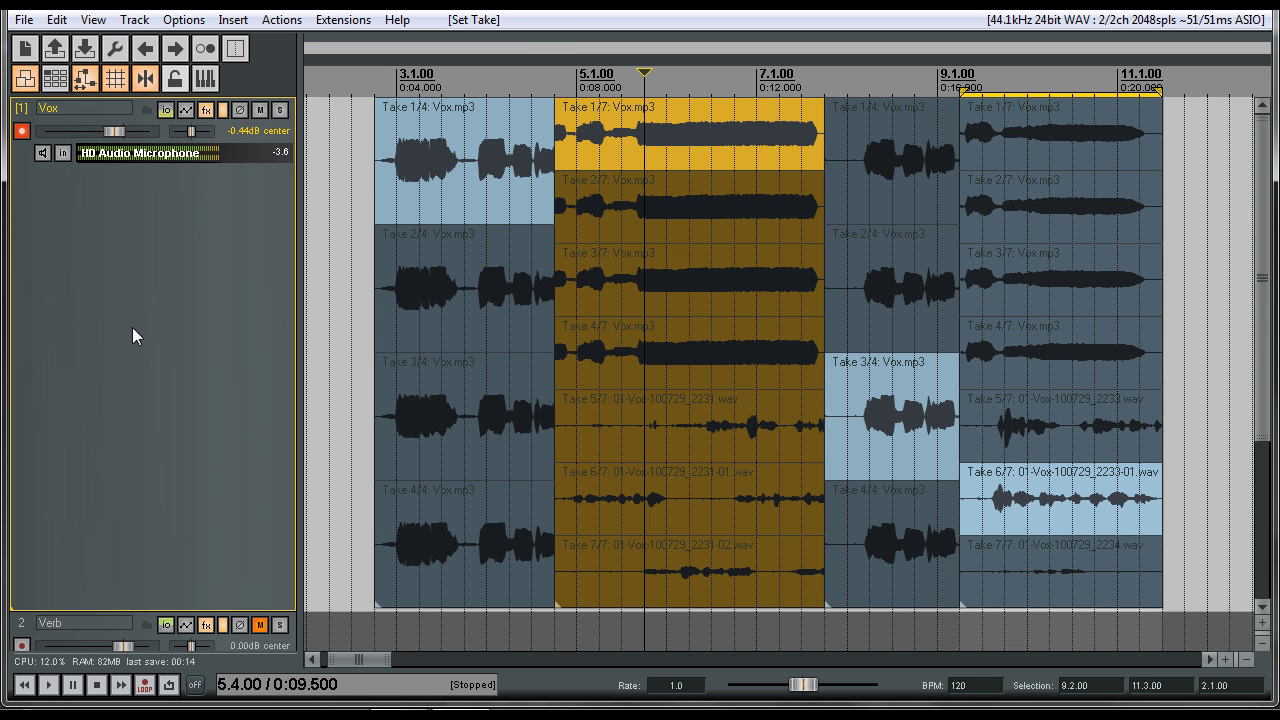
click(200, 22)
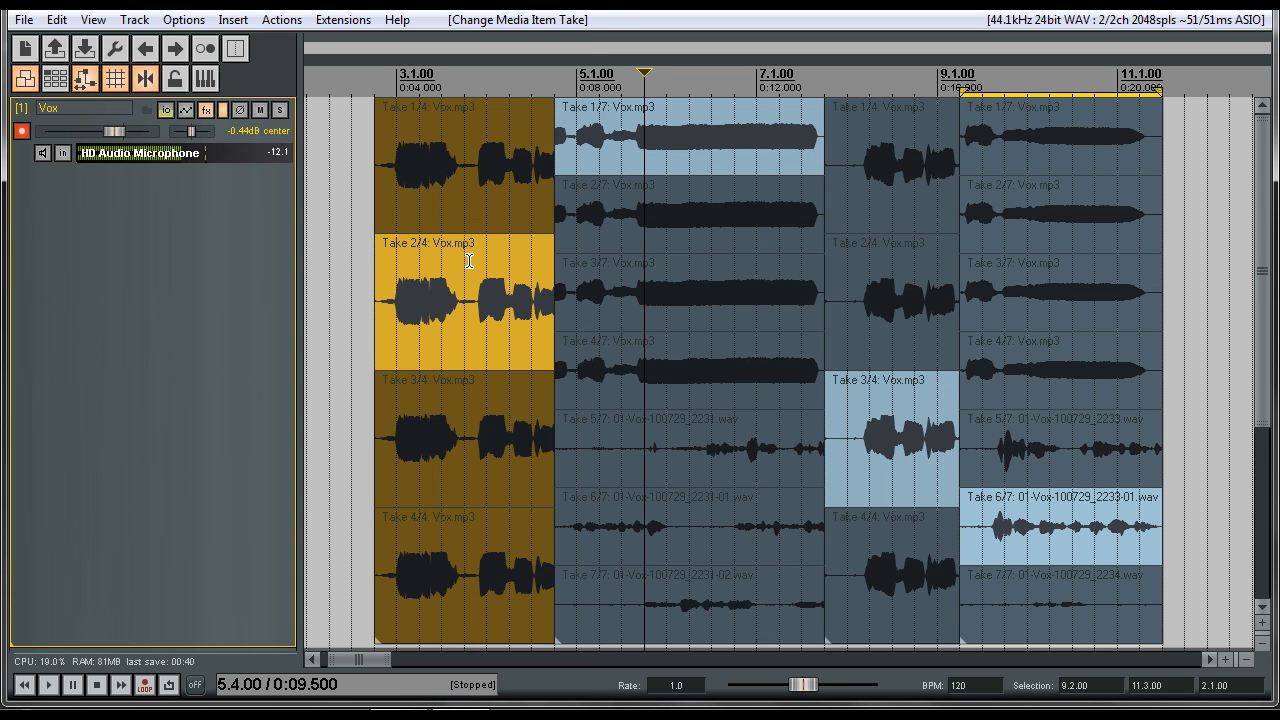
Step: Make Take 1/4 active in the first section and move the edit position to 3.4.00
click(469, 260)
click(494, 150)
click(428, 170)
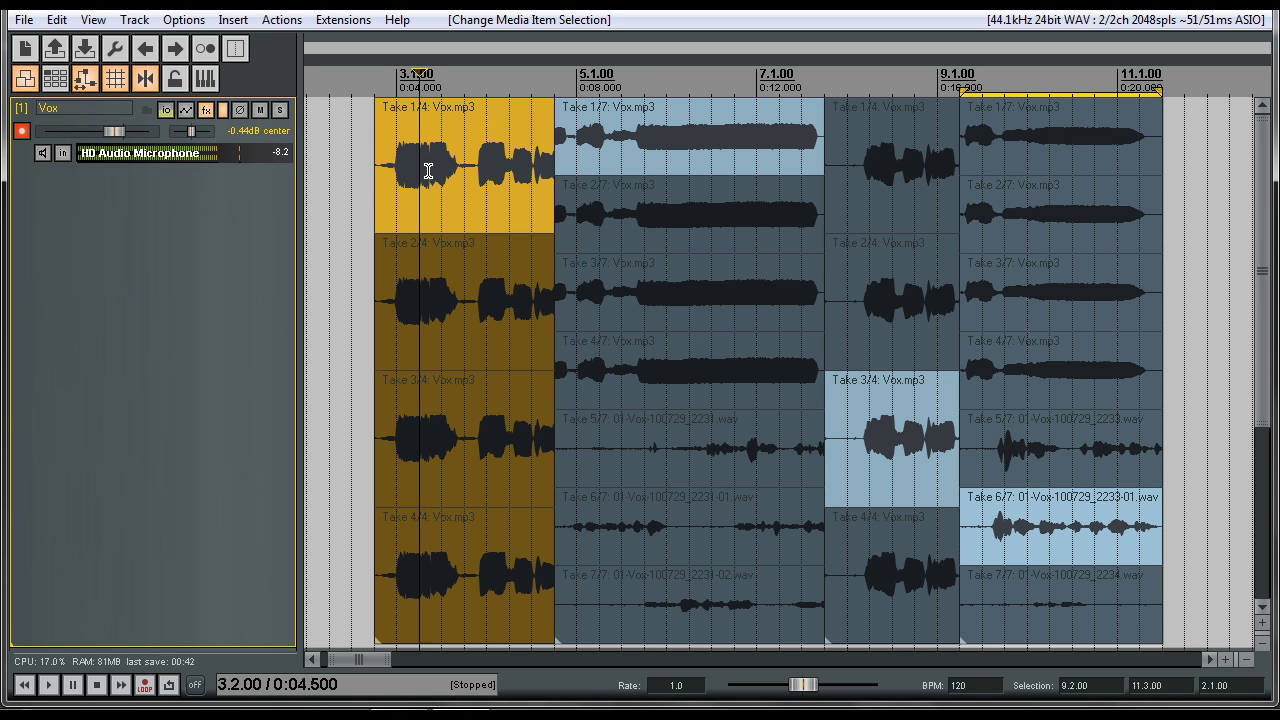
key(Right)
key(Right)
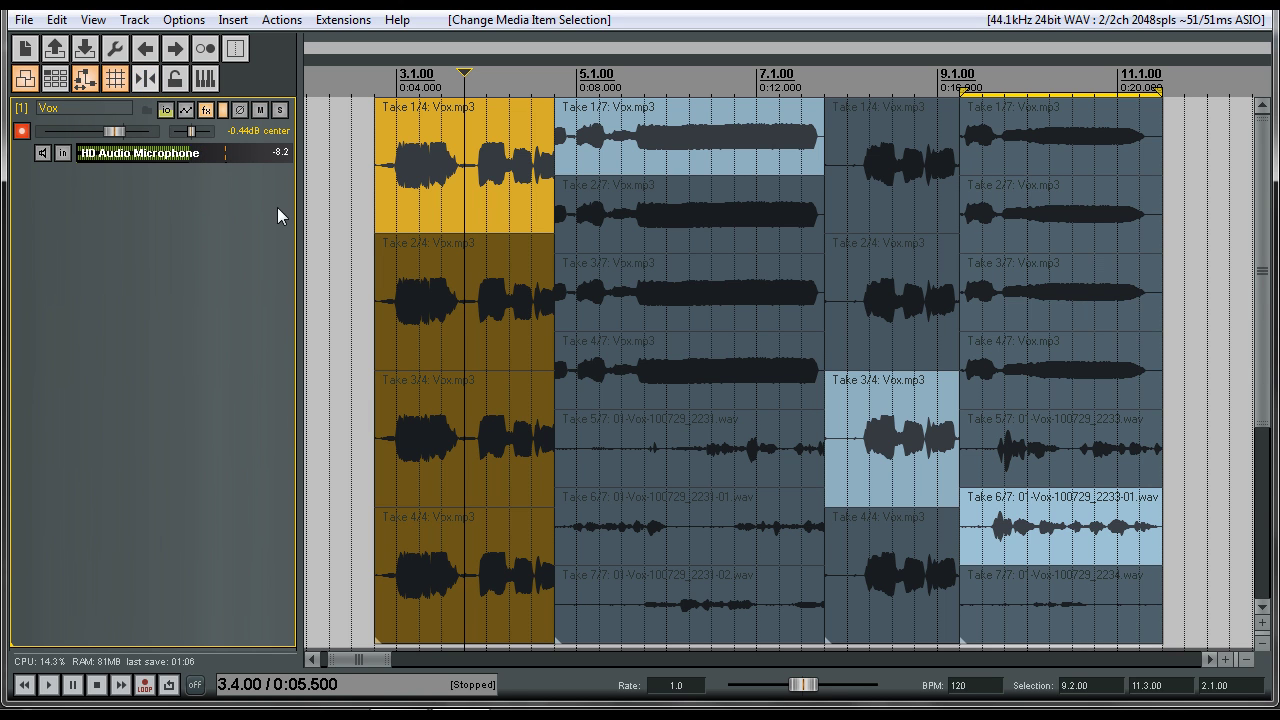
Step: Split the first section's item at 3.4.16 and extend the split piece's end slightly
click(470, 135)
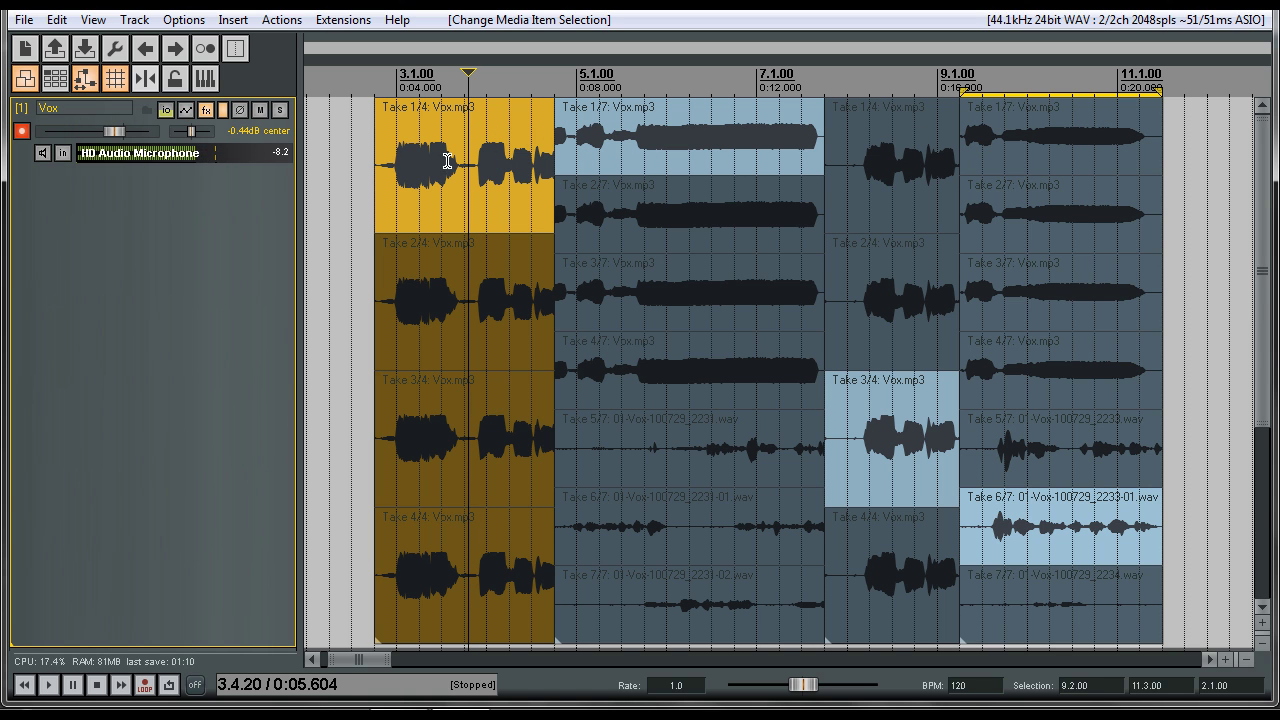
click(474, 131)
click(469, 131)
key(s)
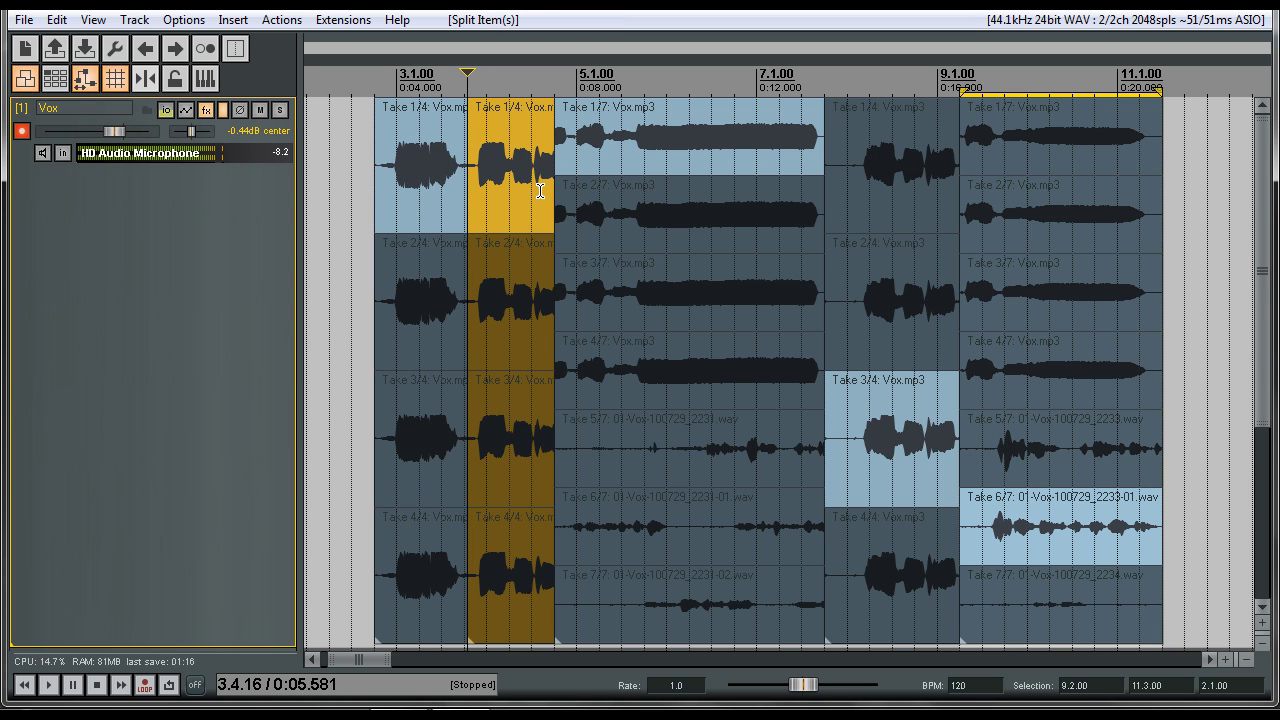
drag(554, 366, 572, 358)
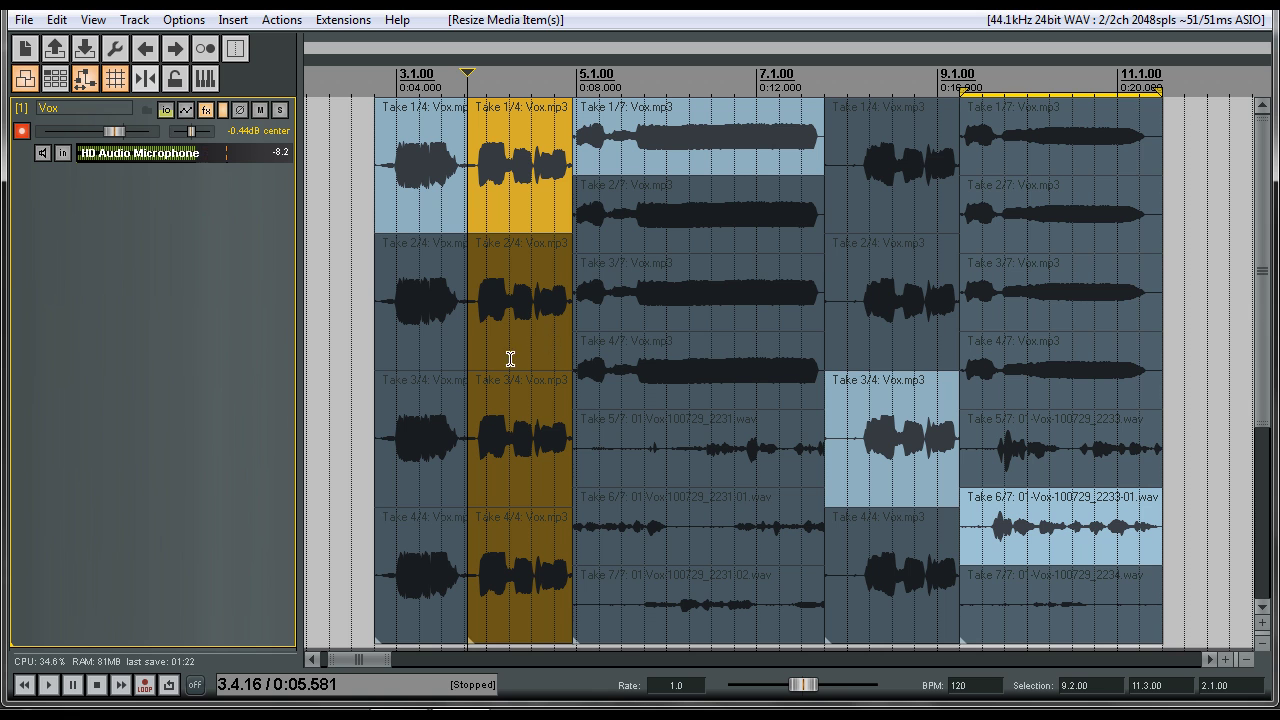
Step: Split the second section's item at the edit position and again at 5.3.66
click(610, 129)
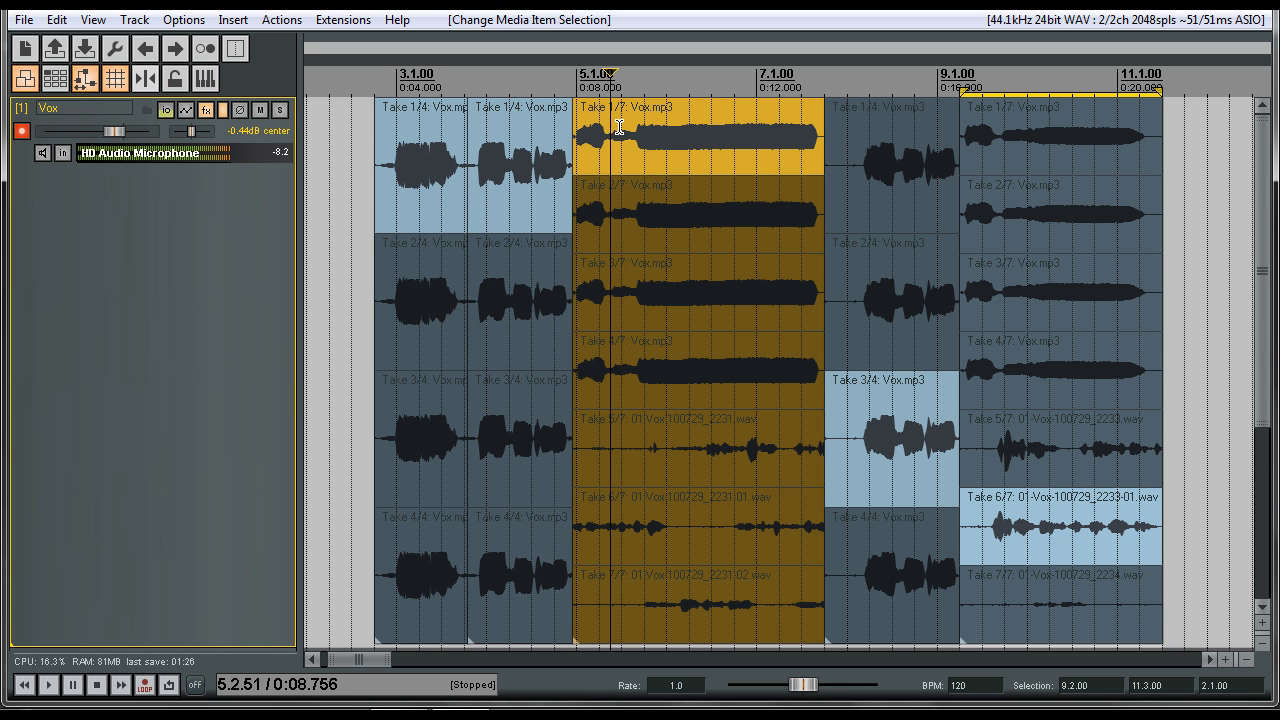
key(s)
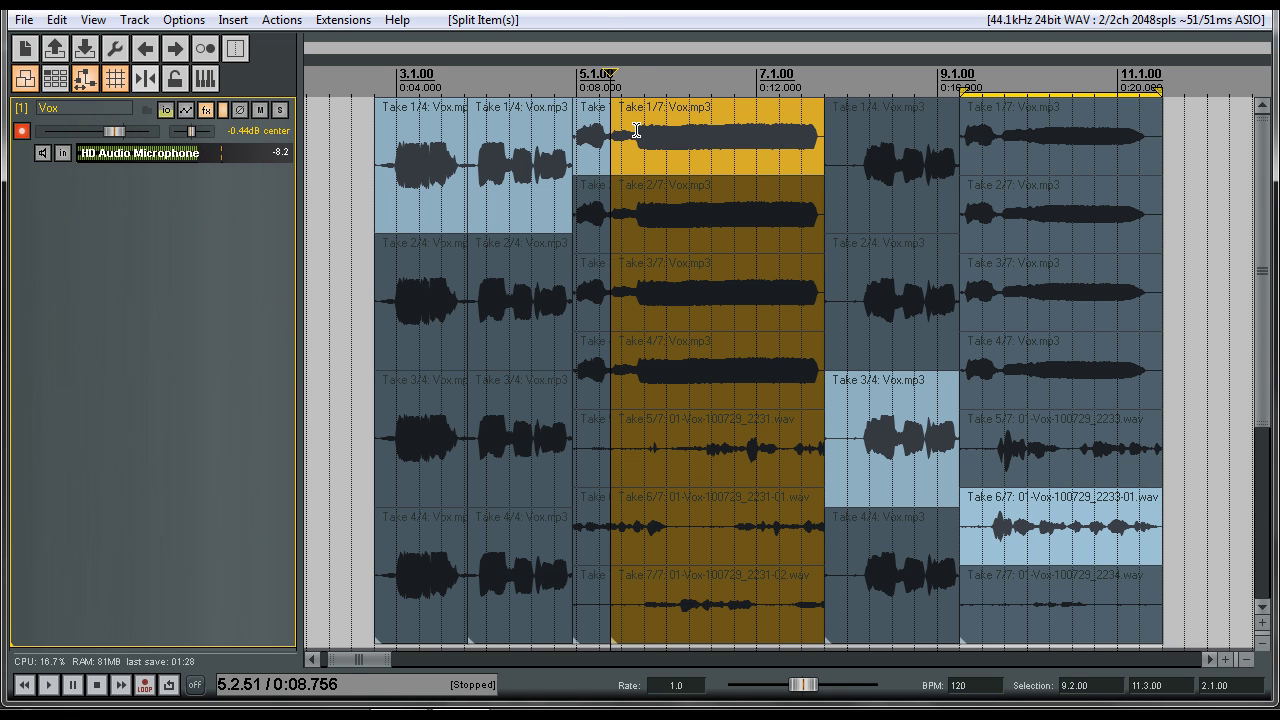
click(636, 130)
key(s)
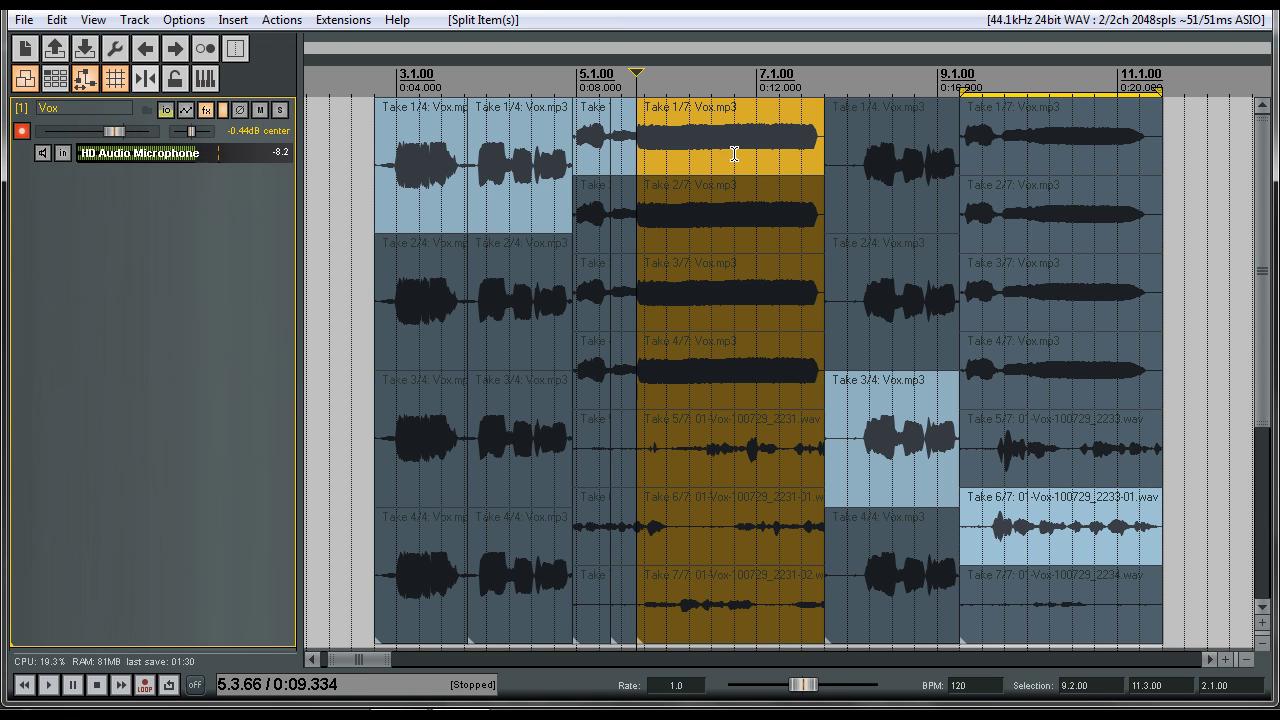
Step: Split the third section's item at 8.1.60
click(863, 150)
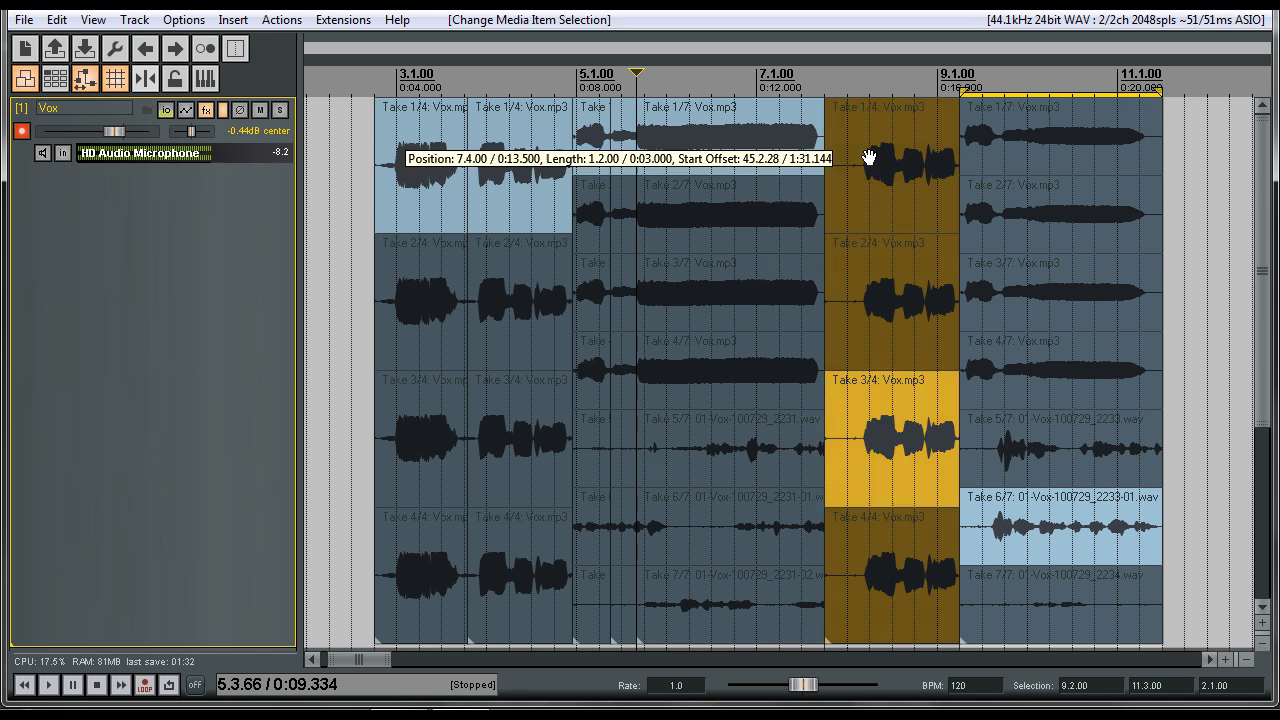
click(860, 151)
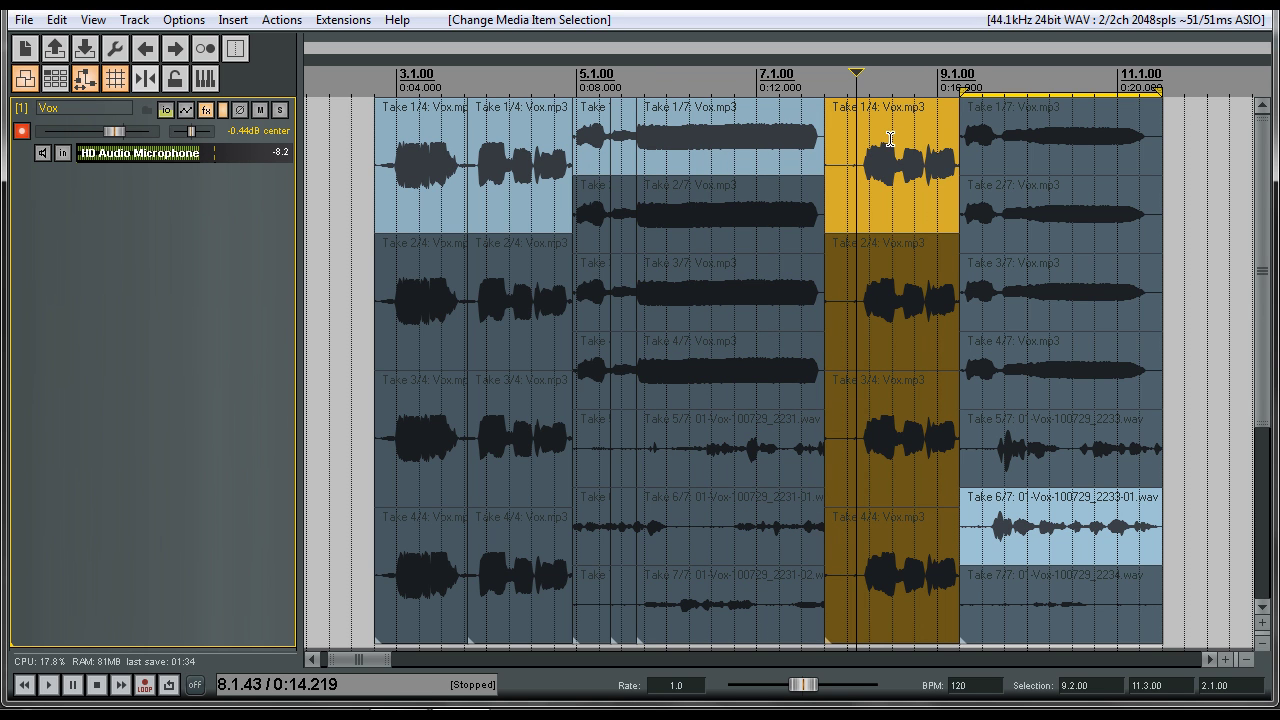
click(861, 150)
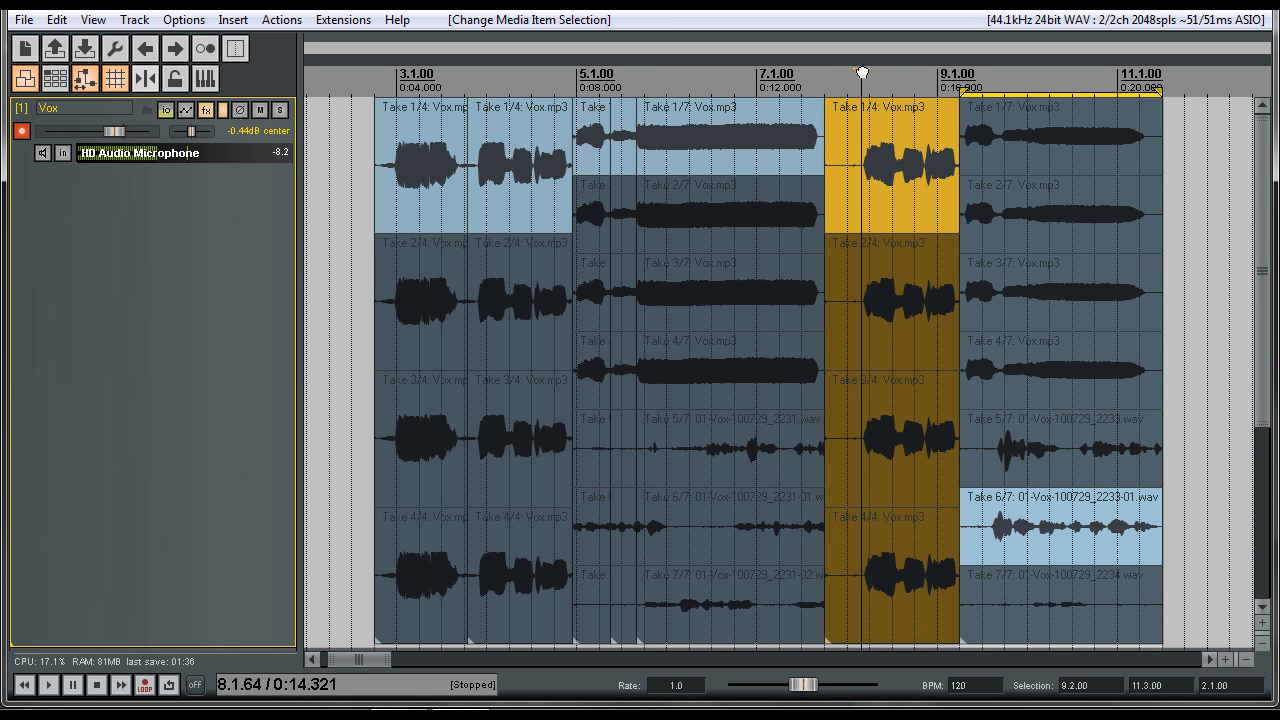
key(s)
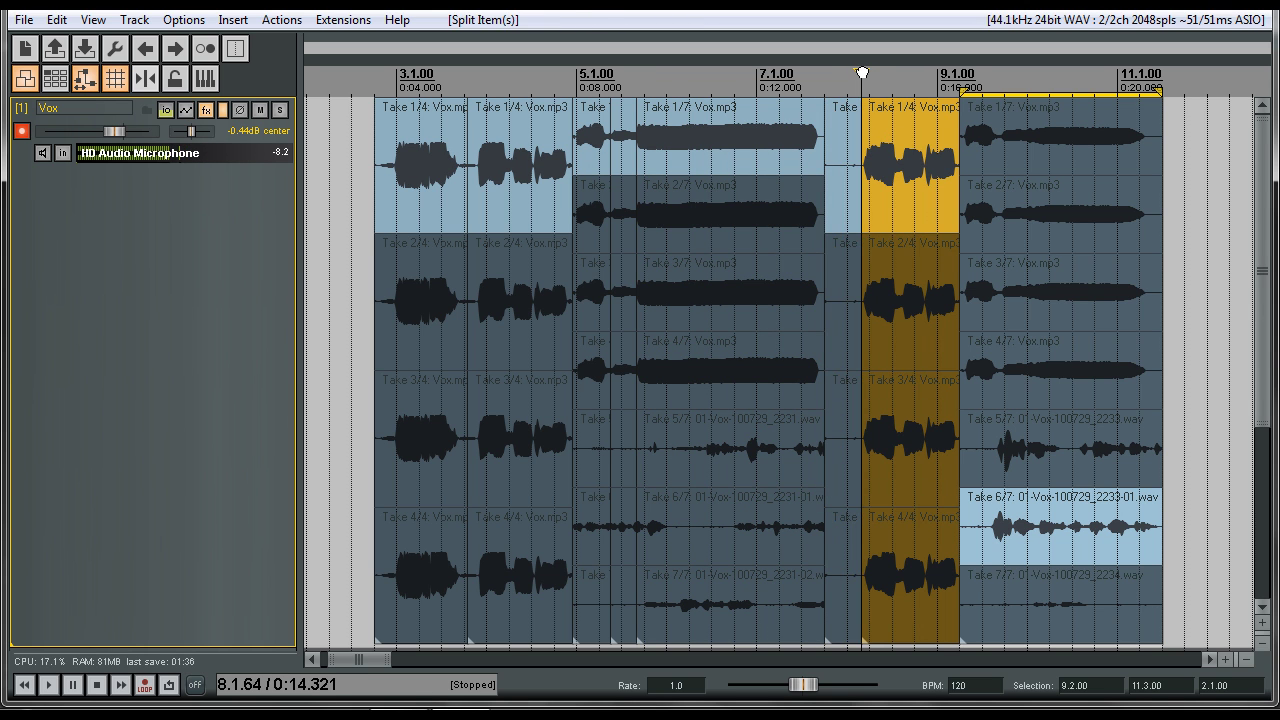
Step: Split the item at 0:15.735 and at the section join, making Take 1/7 active for the last section
click(925, 157)
scroll(925, 155, up, 5)
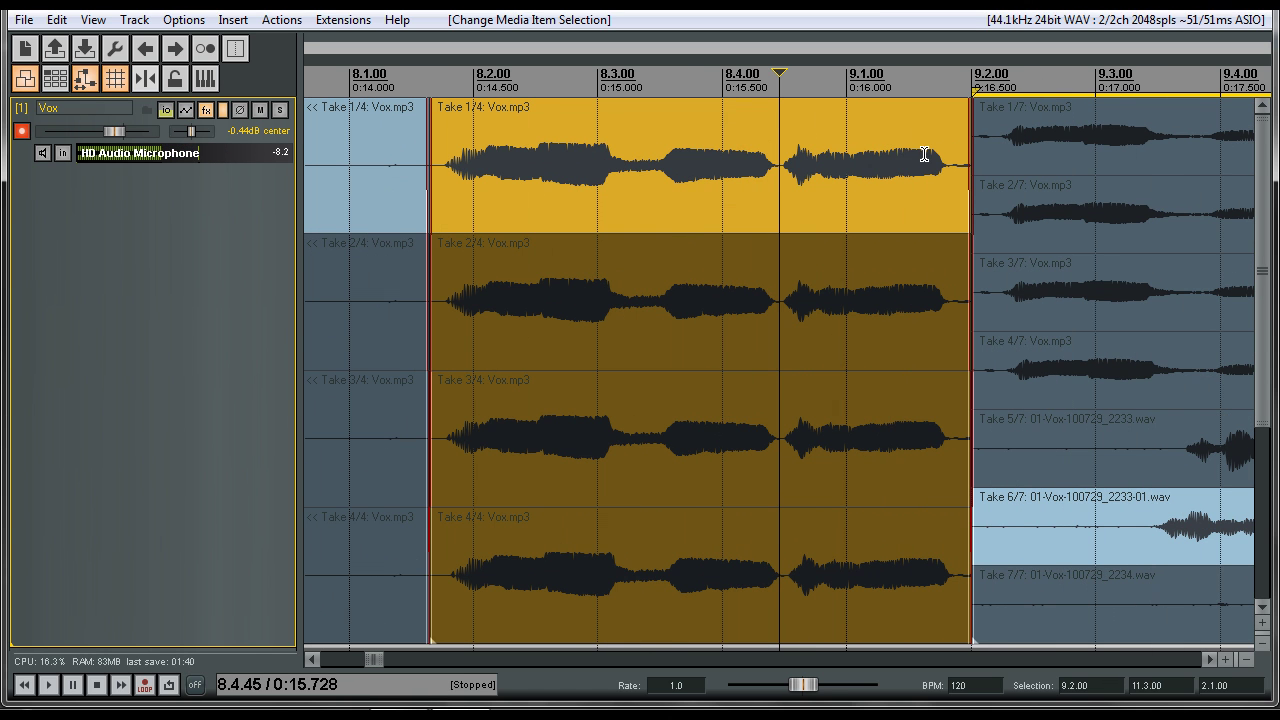
click(782, 168)
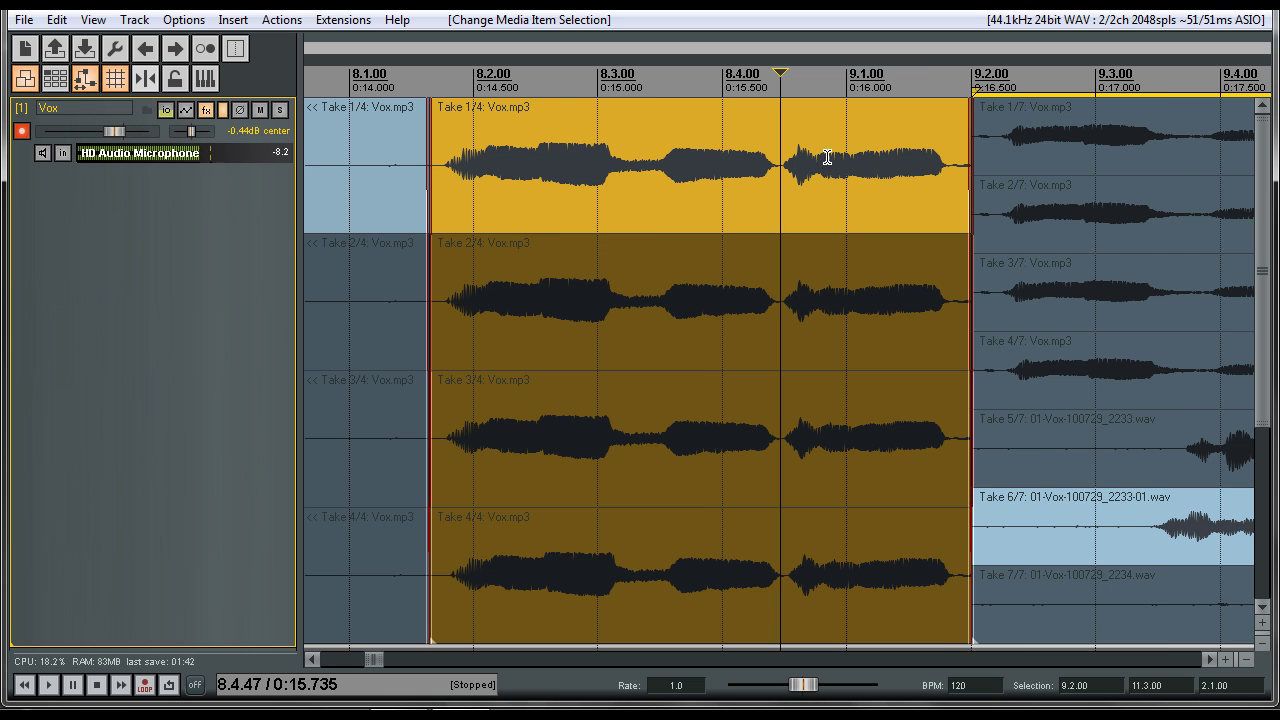
key(s)
scroll(786, 165, down, 4)
click(906, 175)
click(931, 149)
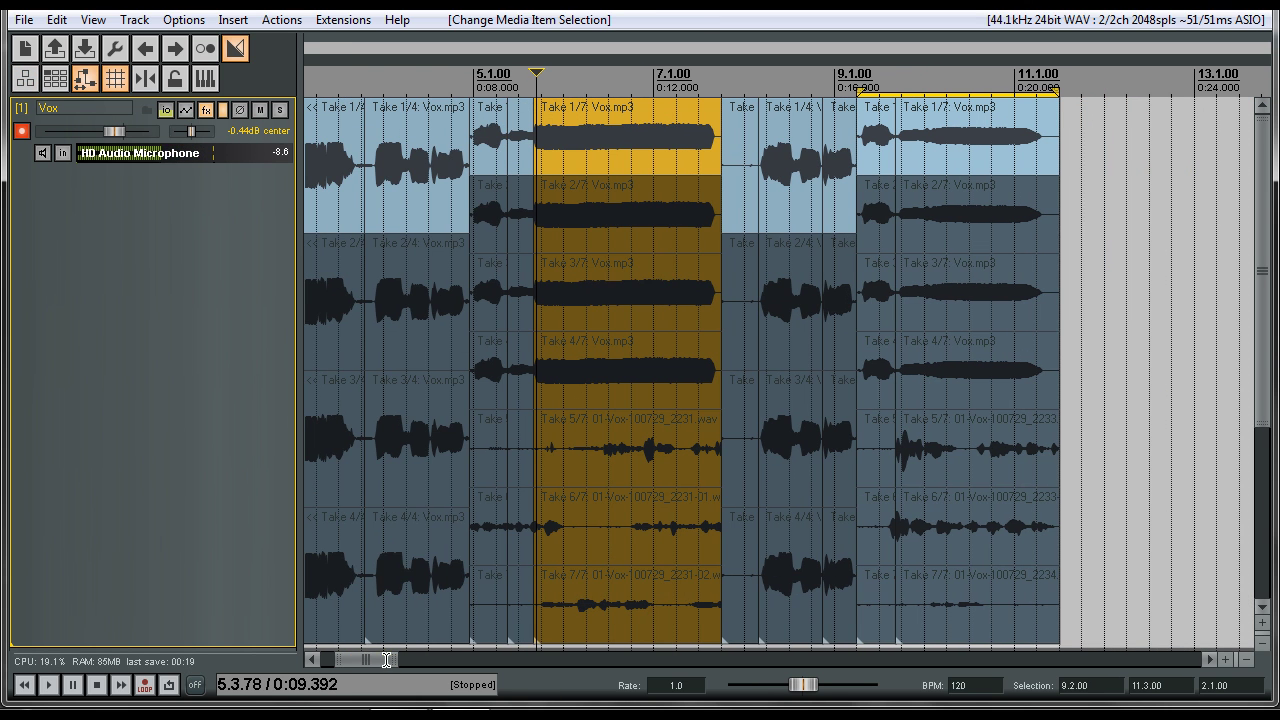
Step: Choose Take 3 for the opening phrase and Take 4/4 for the second section
drag(386, 660, 357, 660)
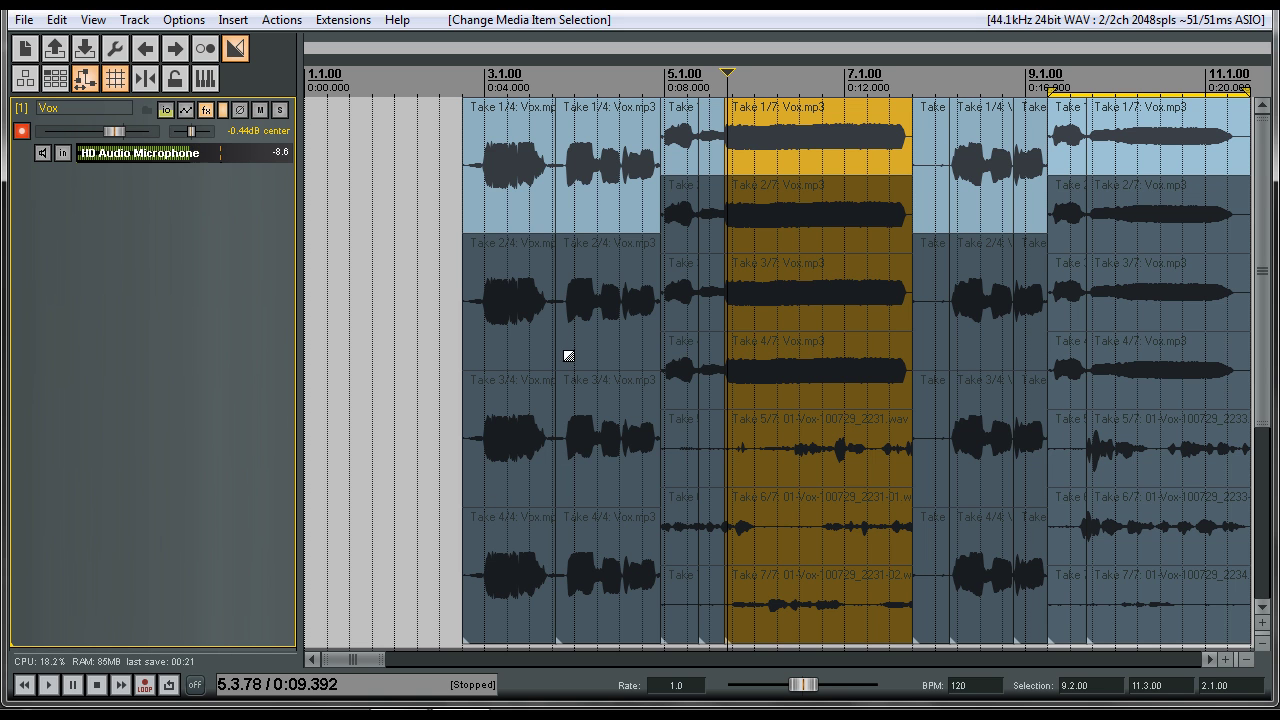
drag(347, 660, 415, 430)
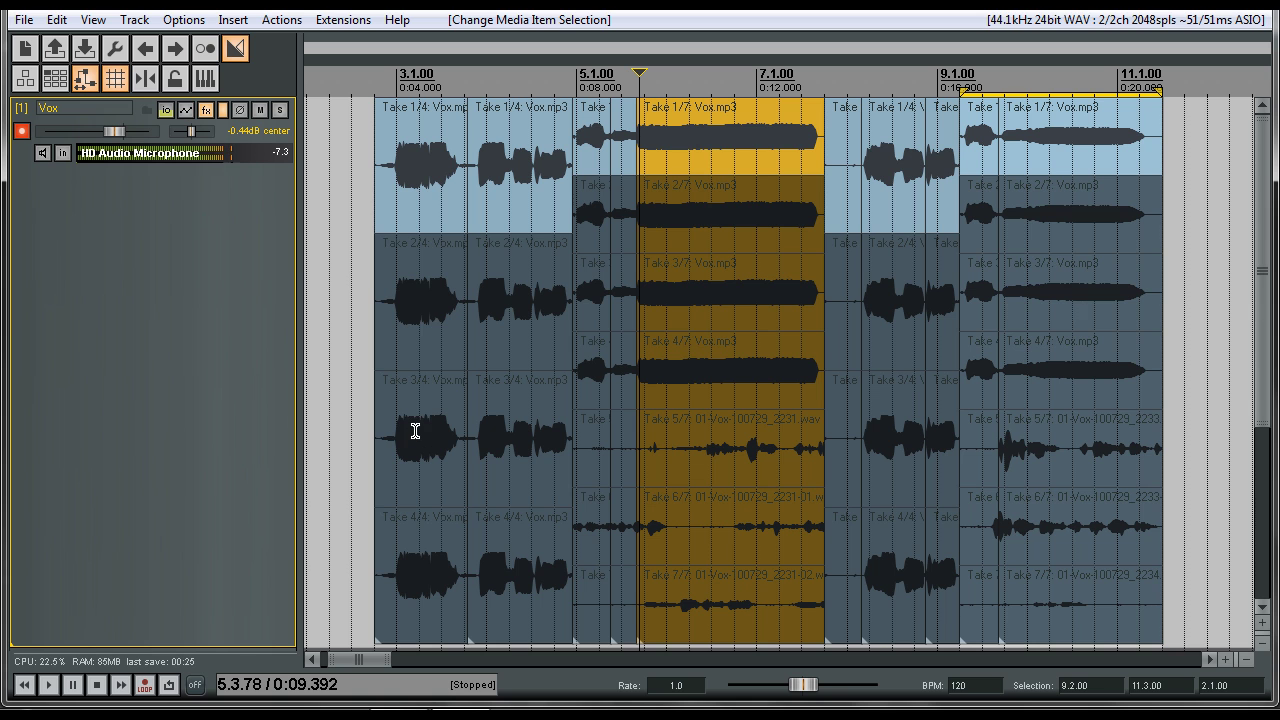
click(411, 330)
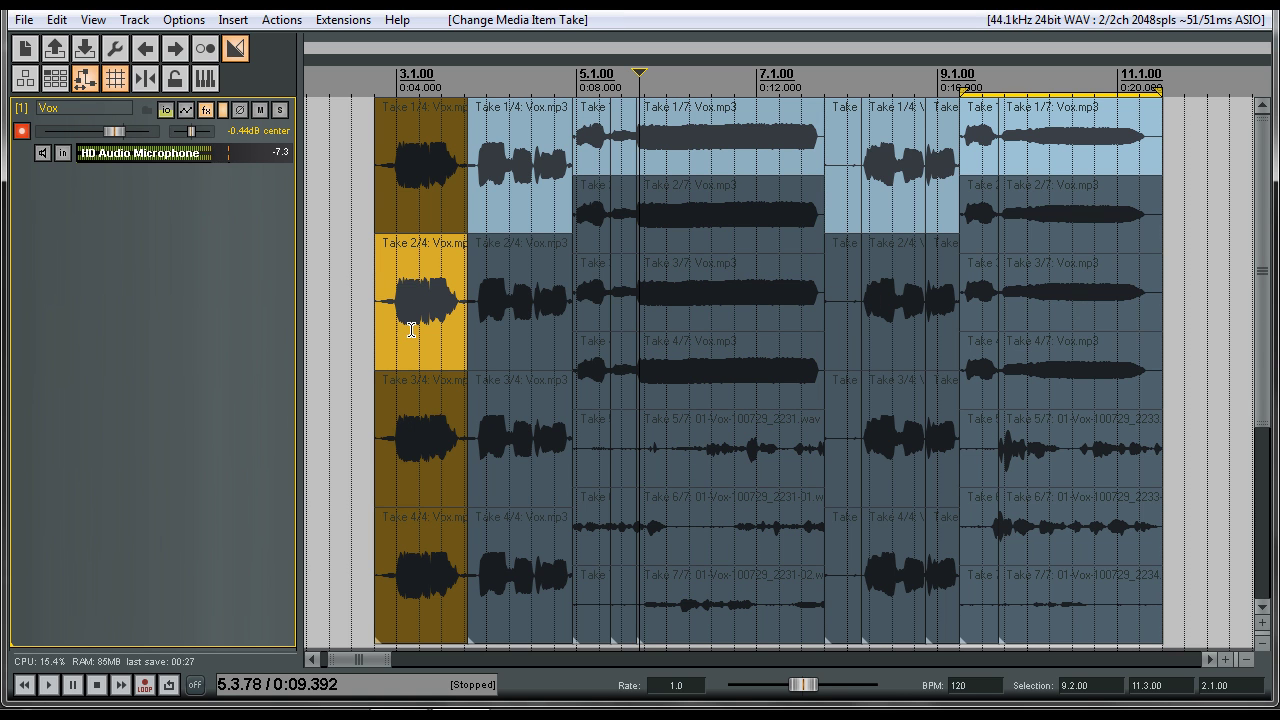
click(428, 400)
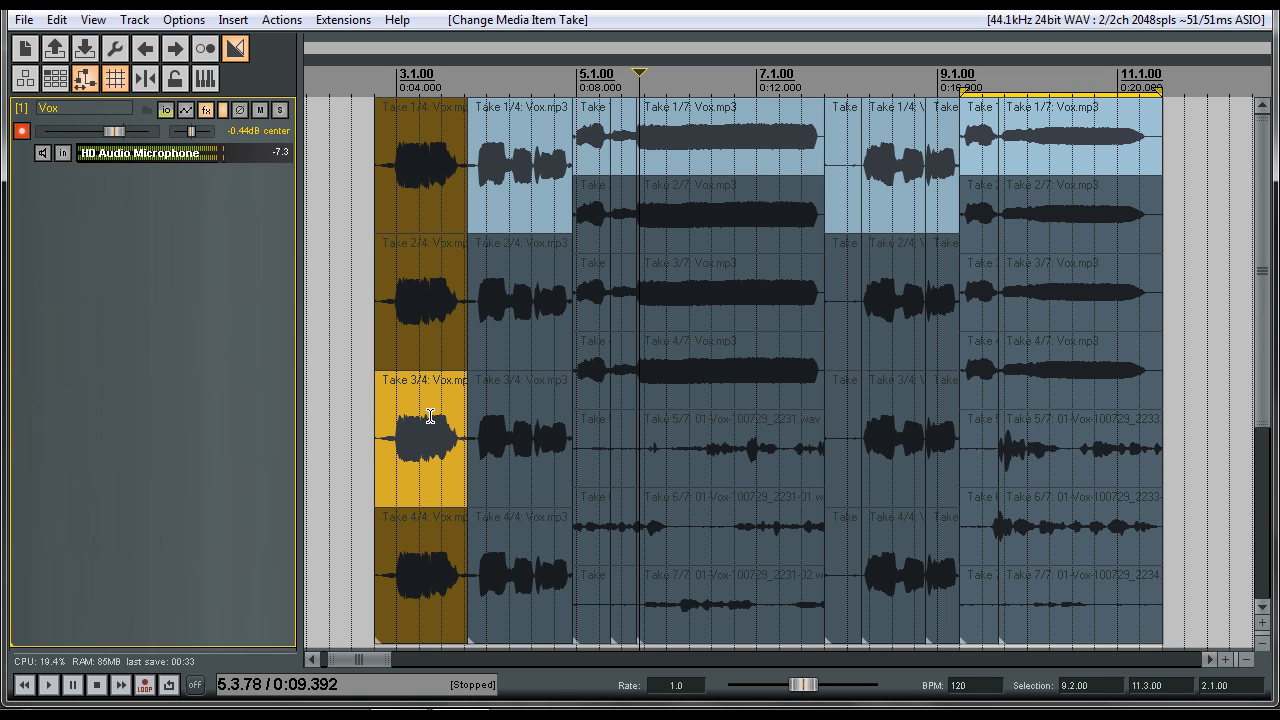
click(518, 554)
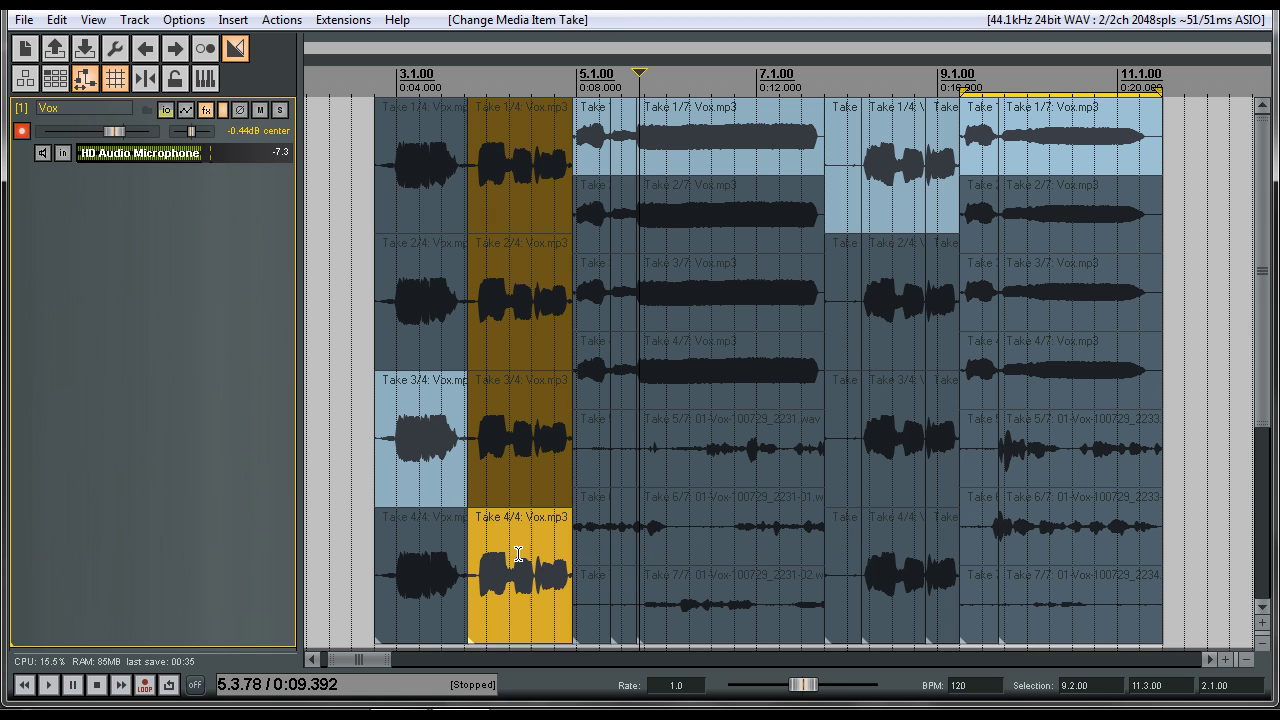
Step: Make Take 3/7 active for the narrow item, Take 2/7 for the bar-5 phrase, and delete the sliver item
click(600, 136)
click(626, 300)
click(621, 292)
click(704, 207)
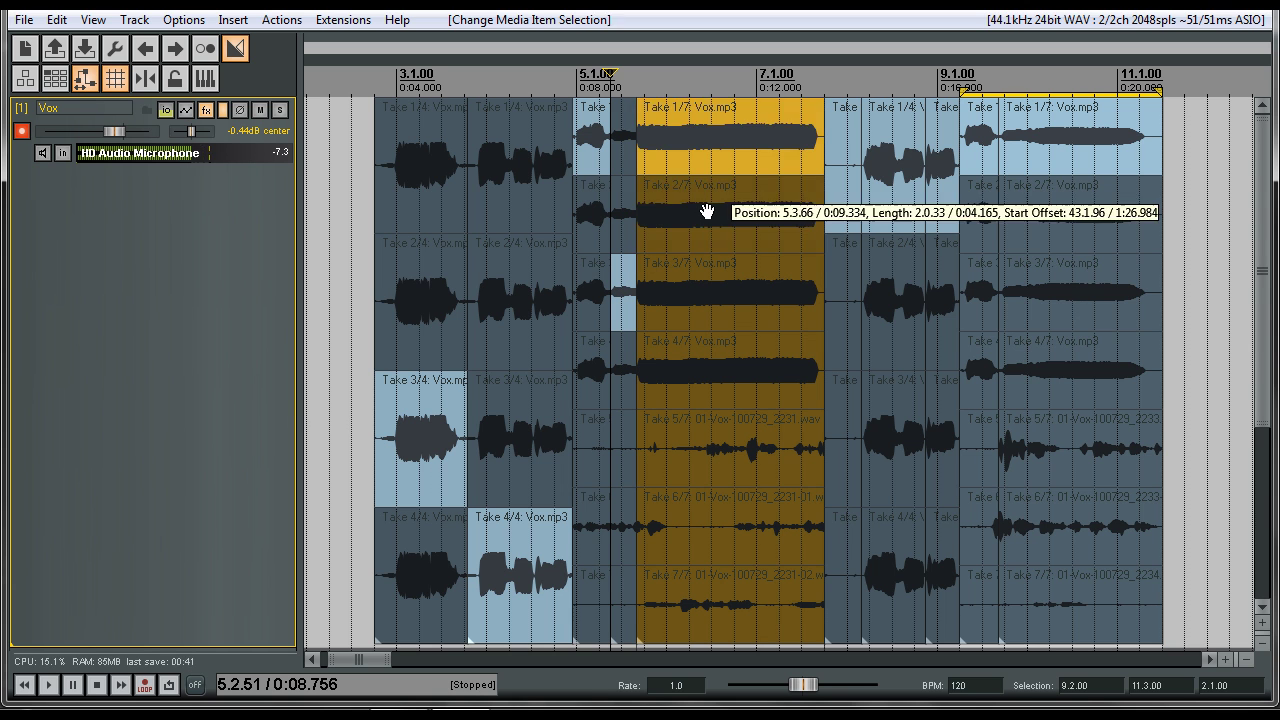
click(702, 206)
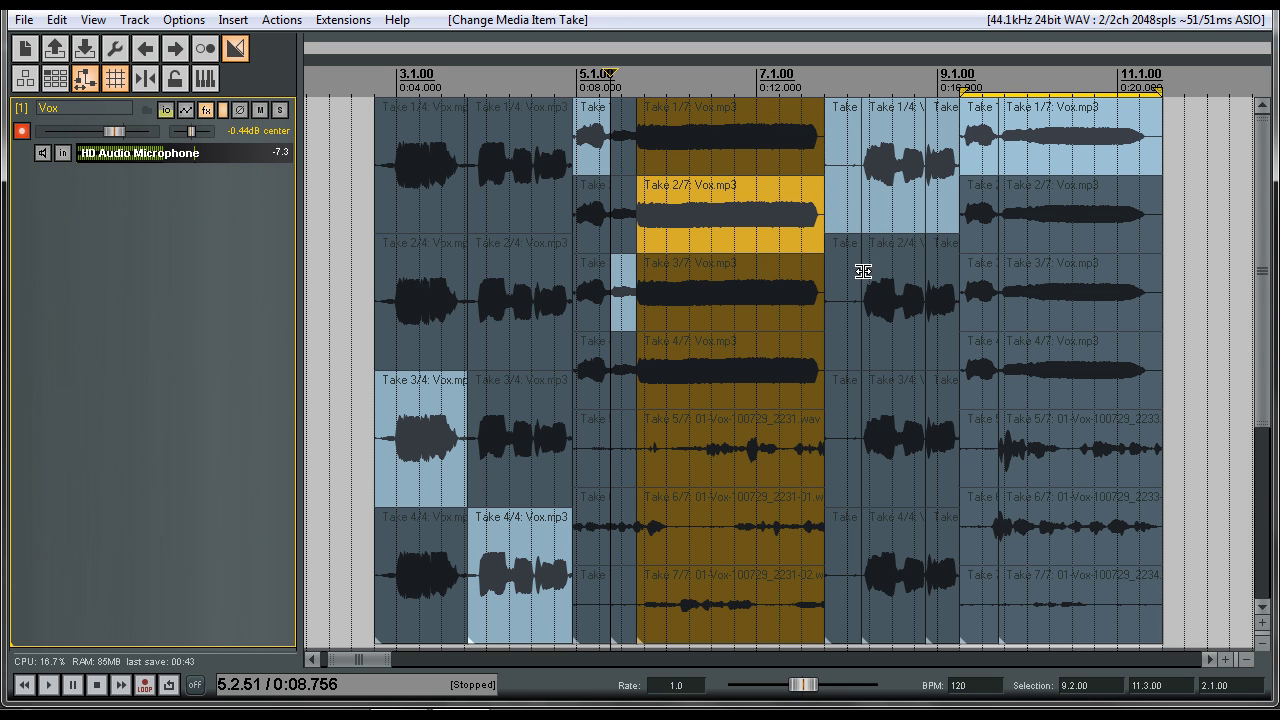
click(838, 418)
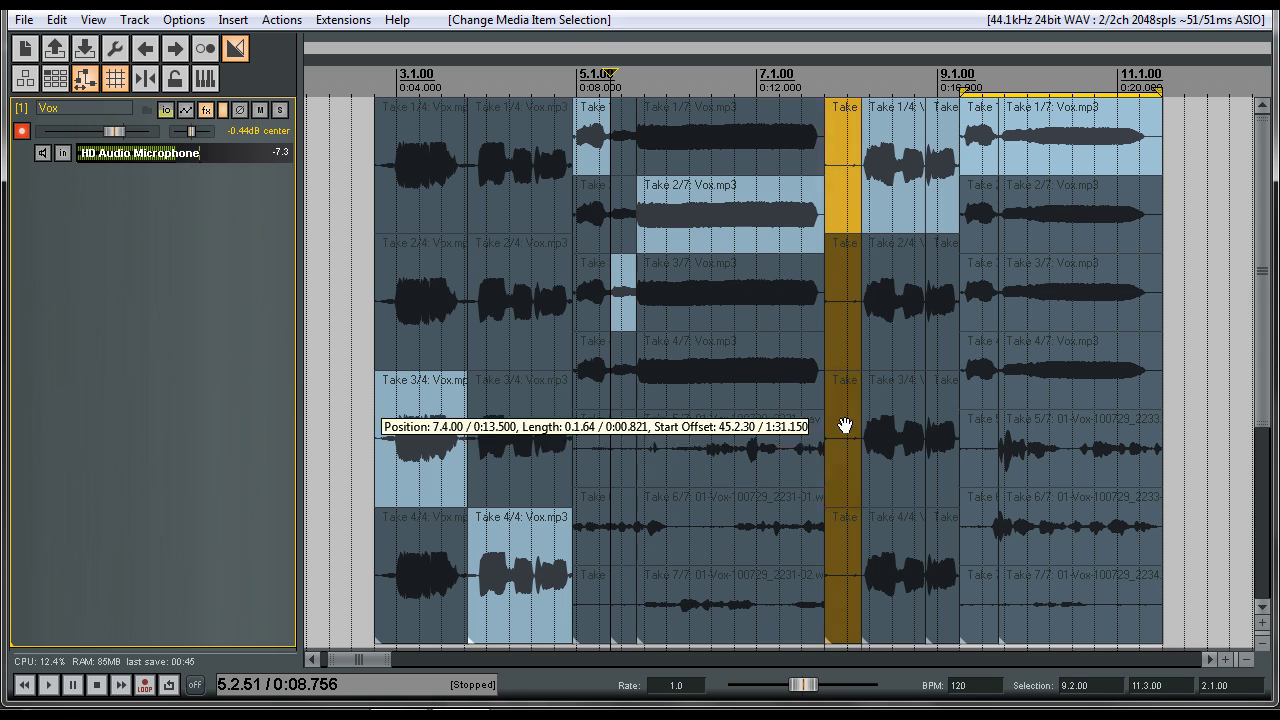
click(846, 428)
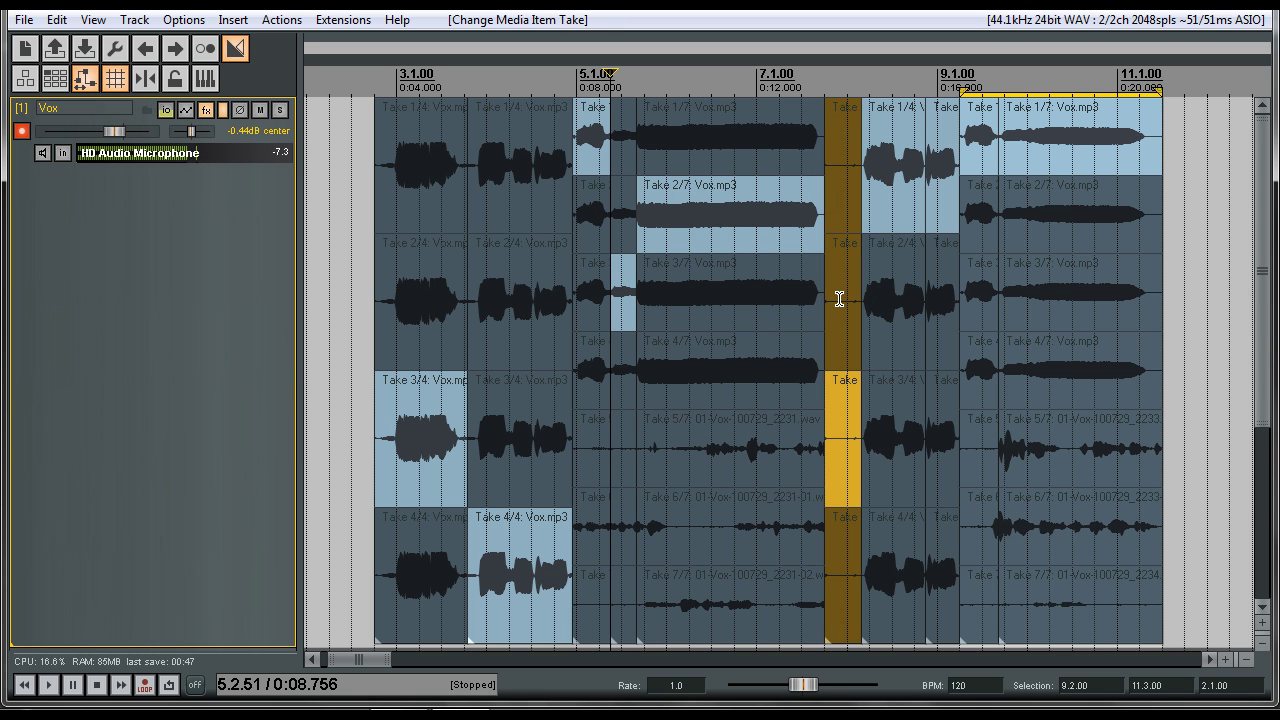
key(Delete)
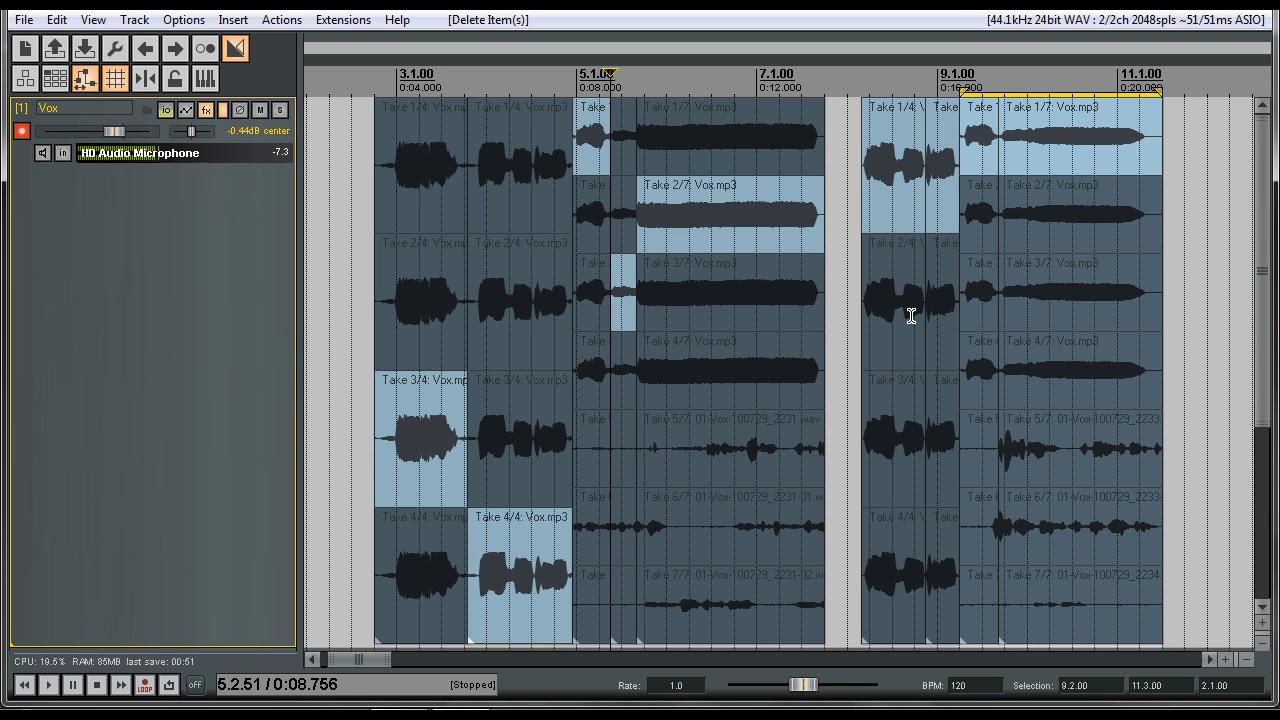
Step: Set the remaining items to Takes 4/4, 2/4, 3/7 and 2/7, then return the play position near the start
click(883, 557)
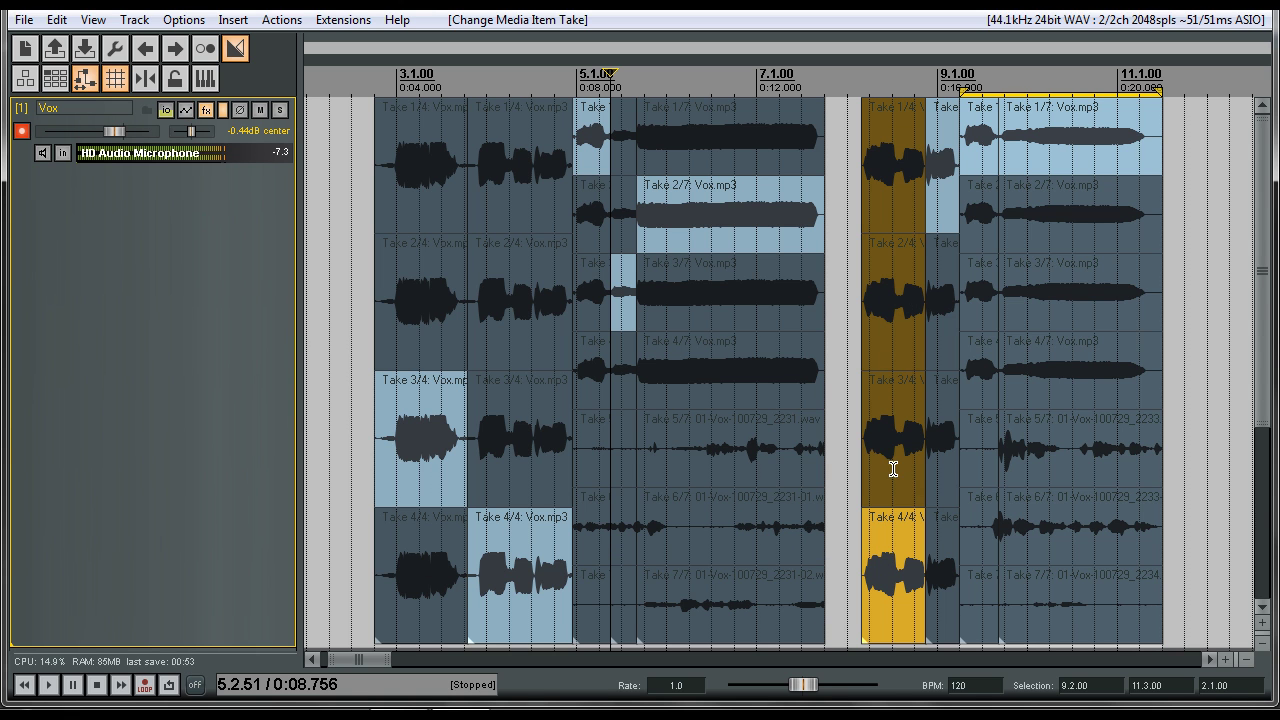
click(945, 279)
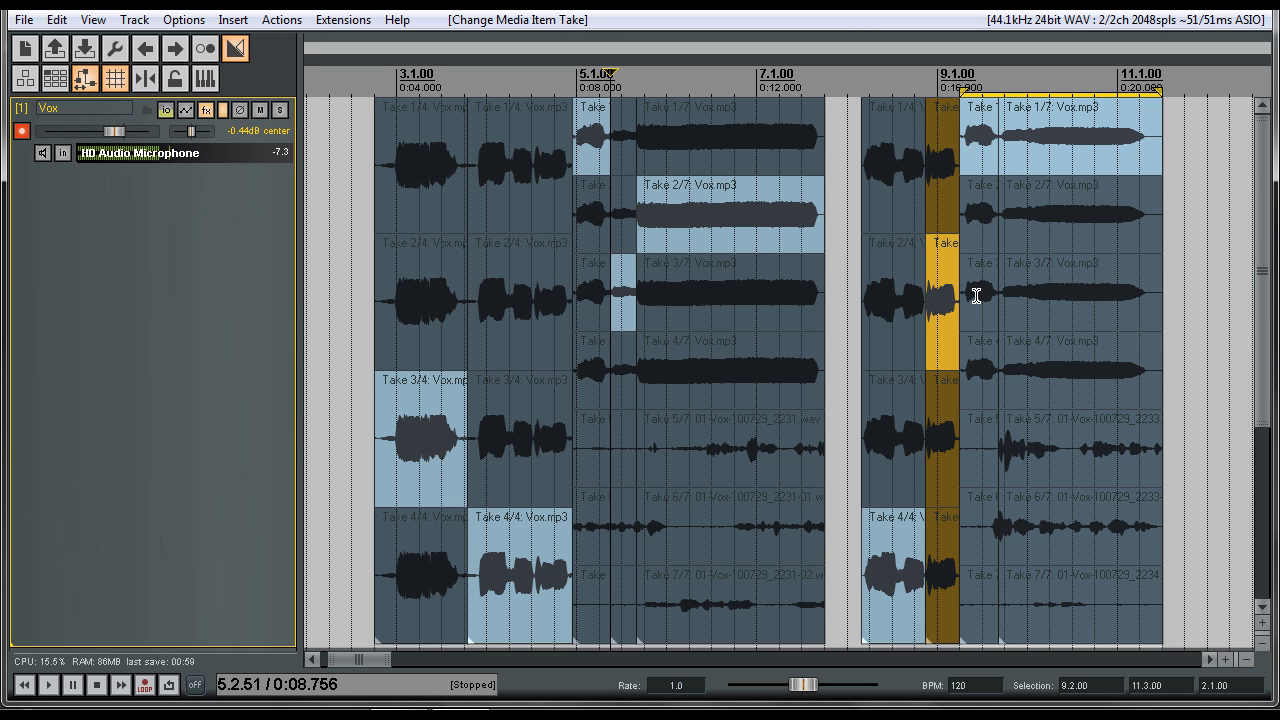
click(976, 296)
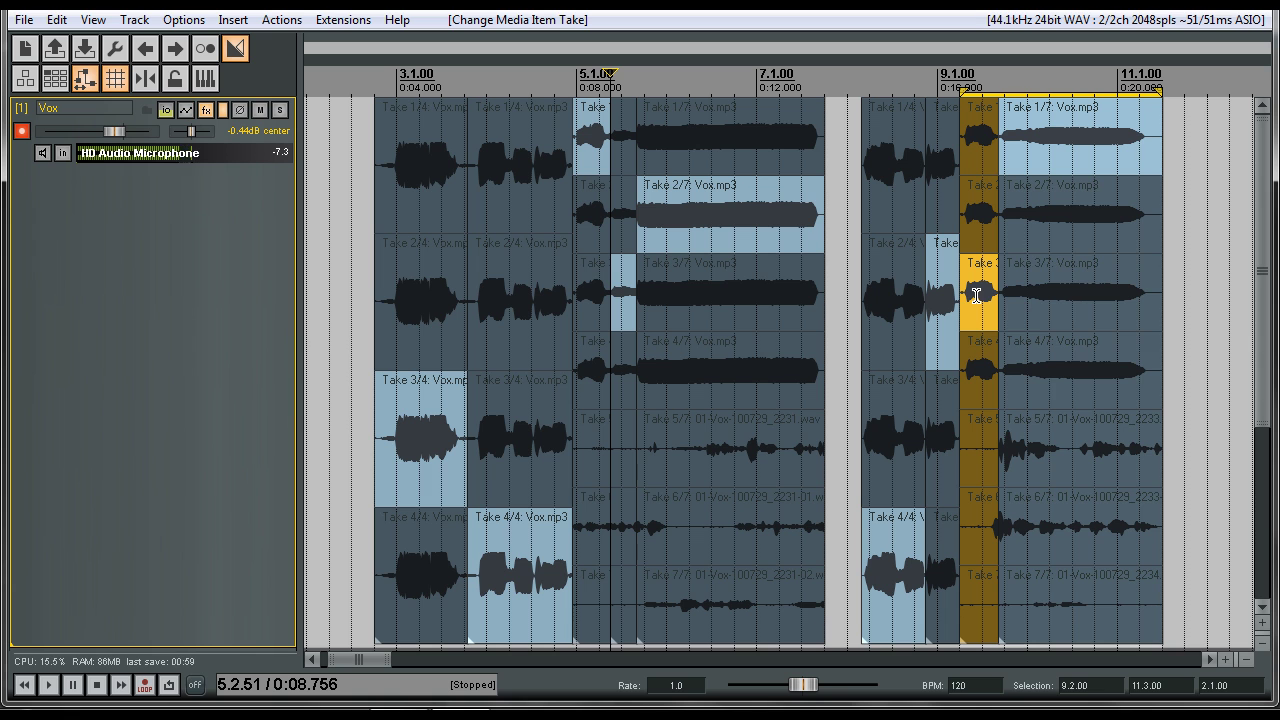
click(1094, 206)
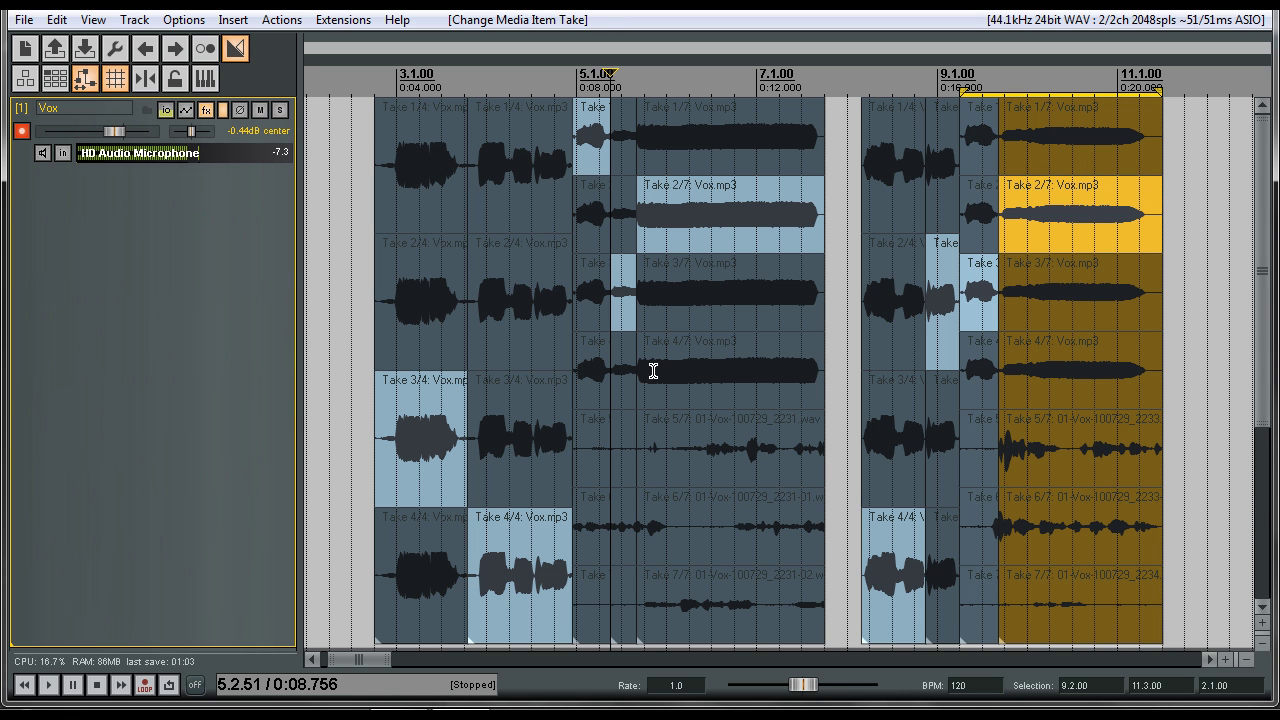
click(358, 89)
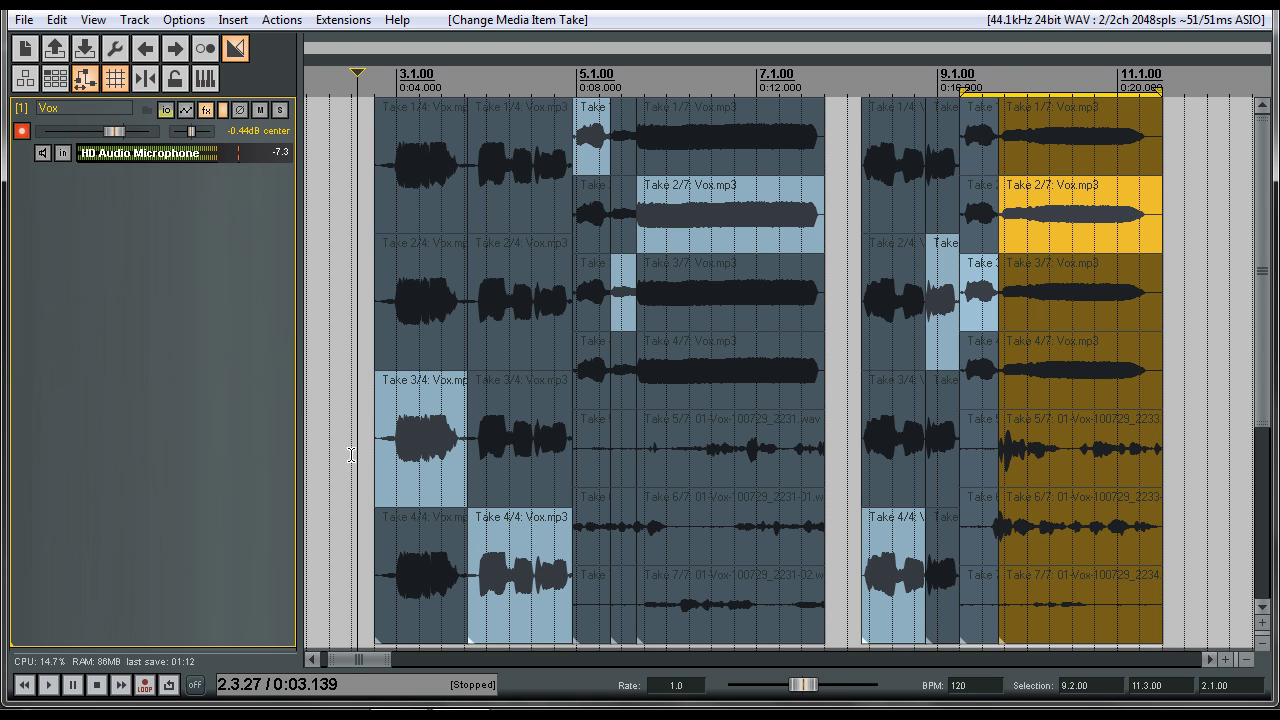
Step: Play the comped vocal through, then reduce the Vox track's height to reveal Verb and Chorus
key(space)
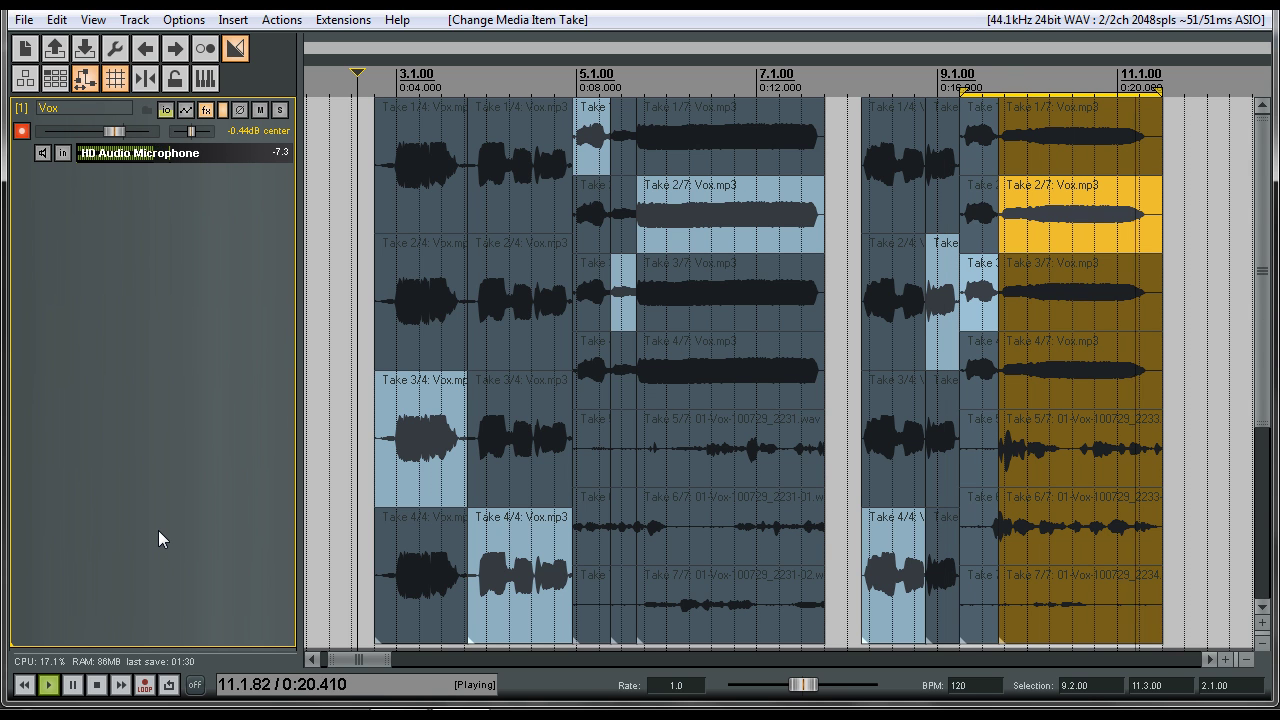
key(space)
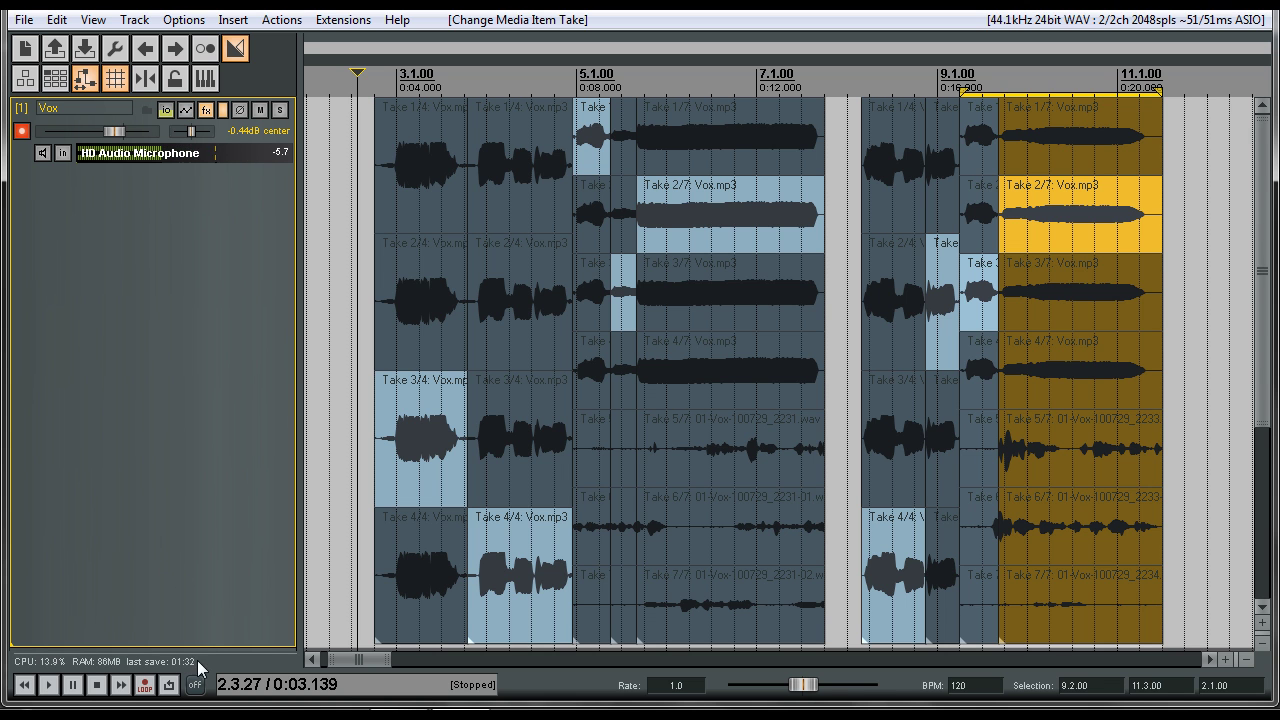
drag(201, 644, 237, 371)
Step: Collapse the Vox take lanes to active takes only and resize the track
key(ctrl+l)
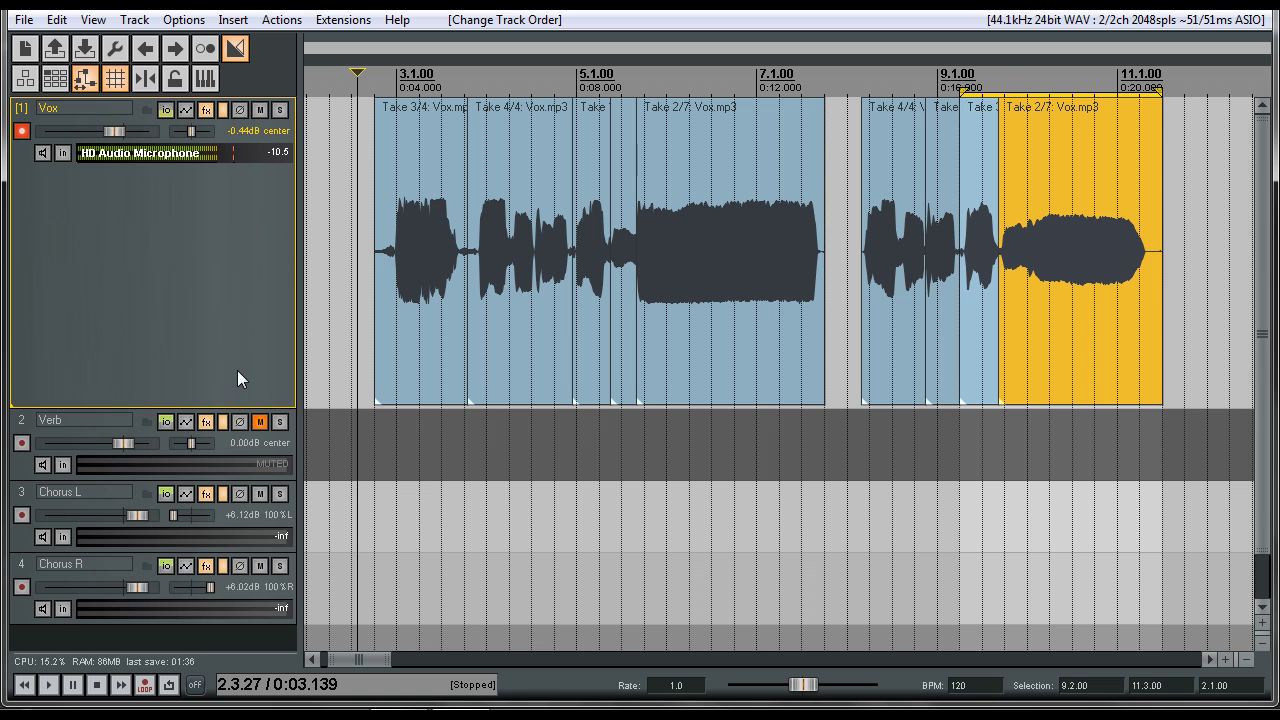
drag(281, 411, 274, 596)
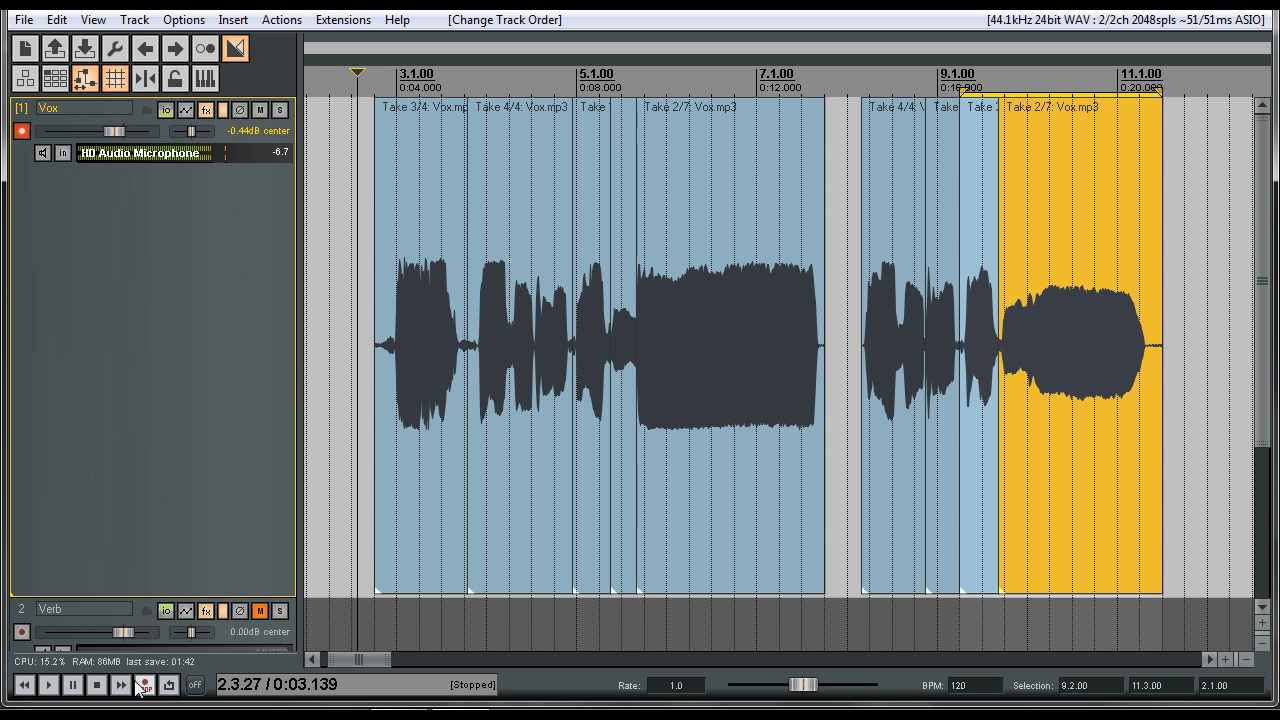
drag(256, 596, 300, 273)
Step: Zoom in on the timeline and select the Take 2/7 item at its join with Take 3/7
scroll(623, 183, up, 2)
scroll(623, 183, up, 2)
scroll(600, 200, down, 4)
scroll(556, 220, up, 2)
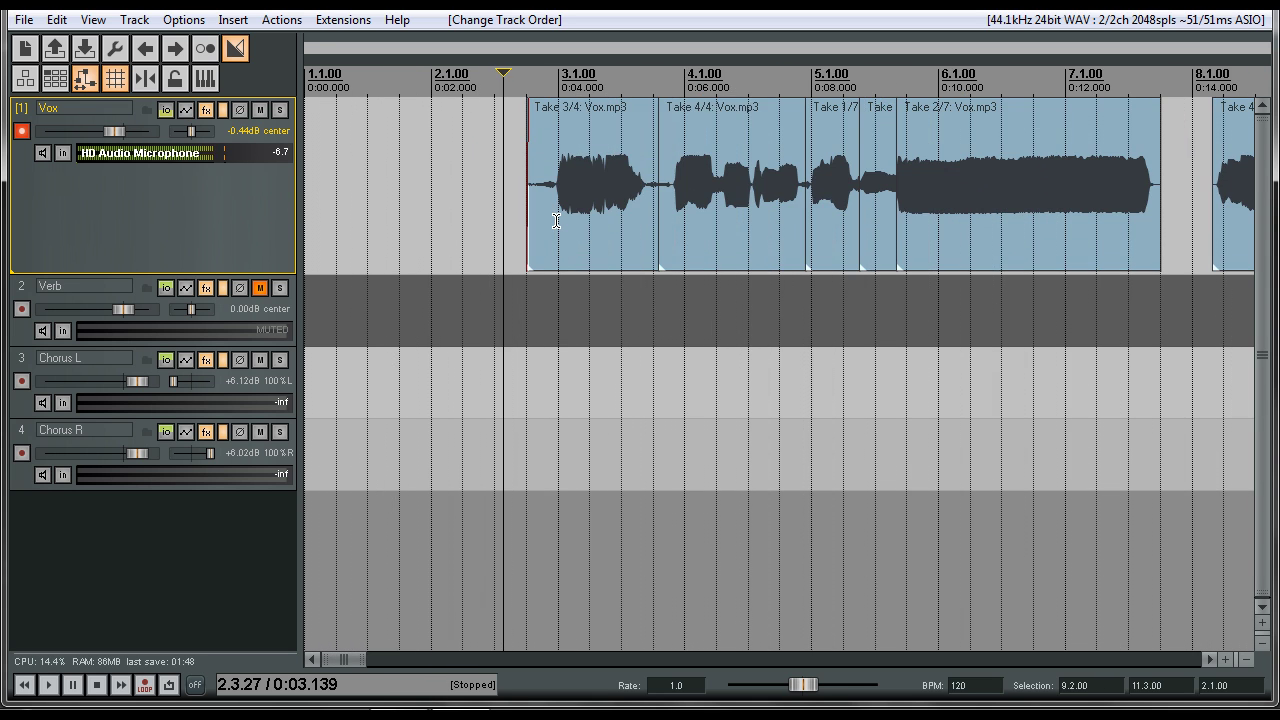
scroll(556, 220, up, 2)
drag(326, 660, 350, 662)
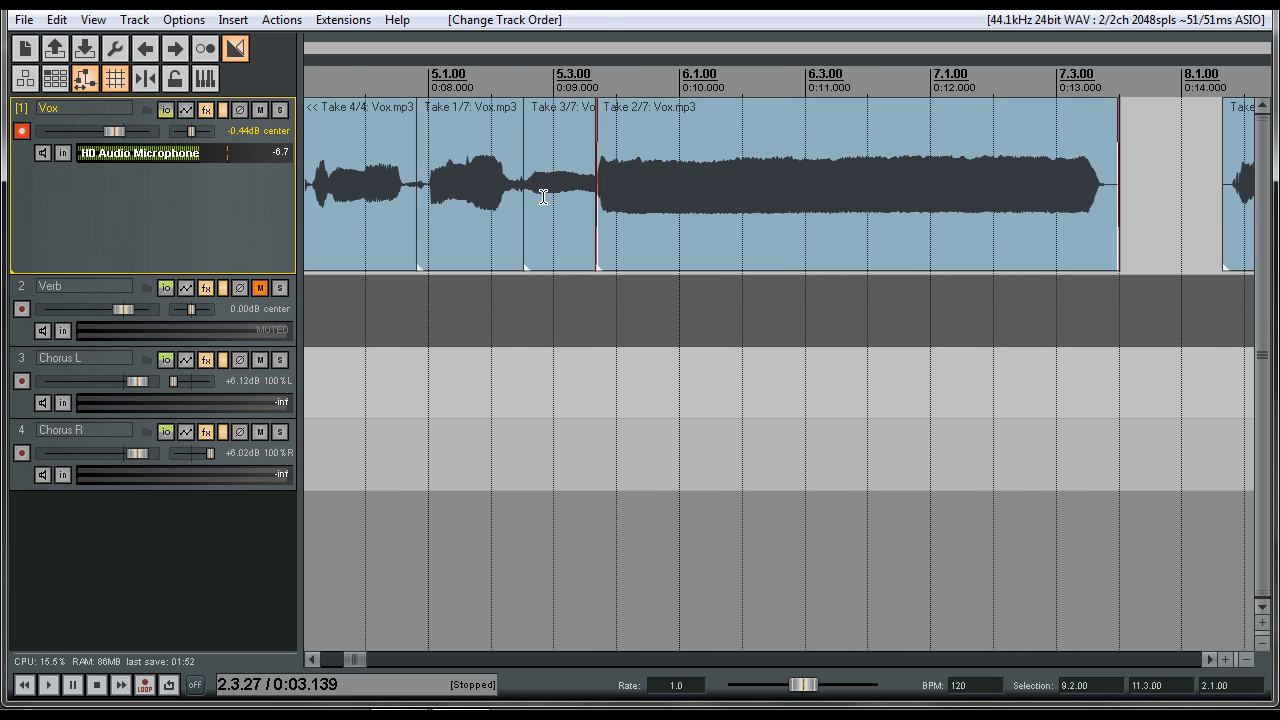
click(608, 180)
scroll(608, 180, up, 6)
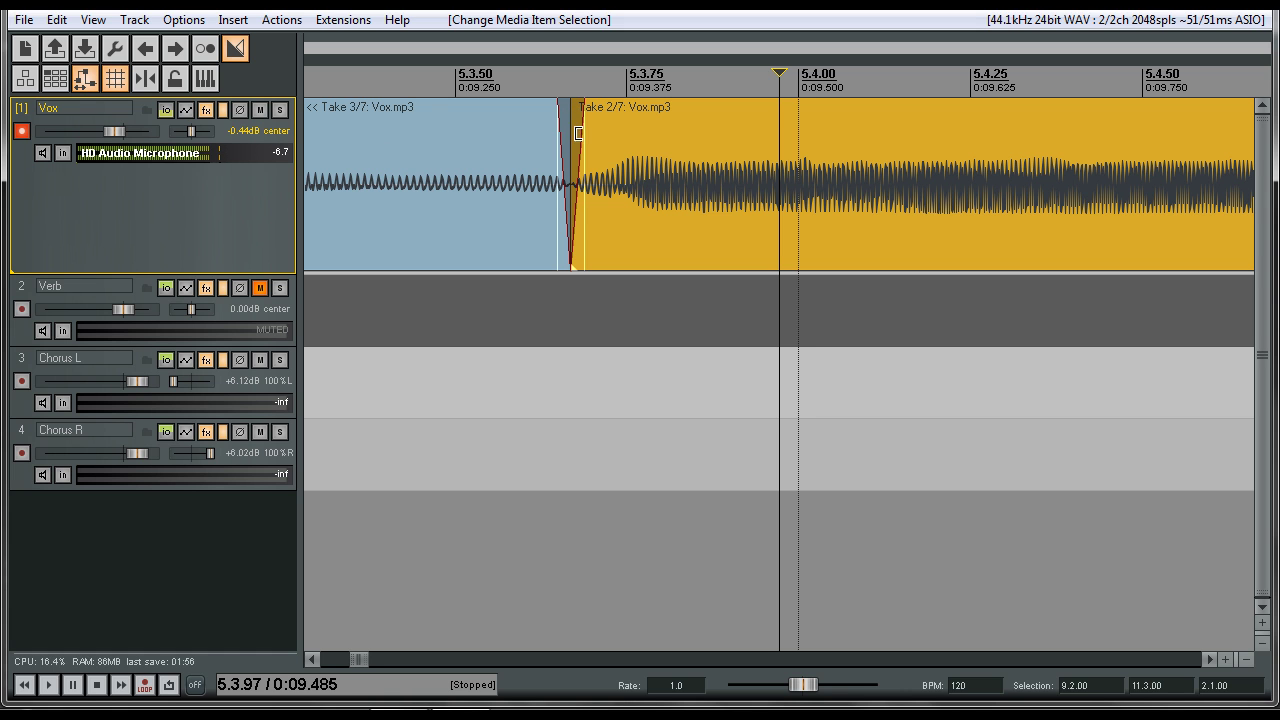
Step: Shorten Take 2/7's fade-in, adjust its crossfade with Take 3/7, and extend Take 3/7's start earlier
mouse_move(588, 116)
mouse_down()
mouse_move(549, 113)
mouse_move(572, 109)
mouse_up()
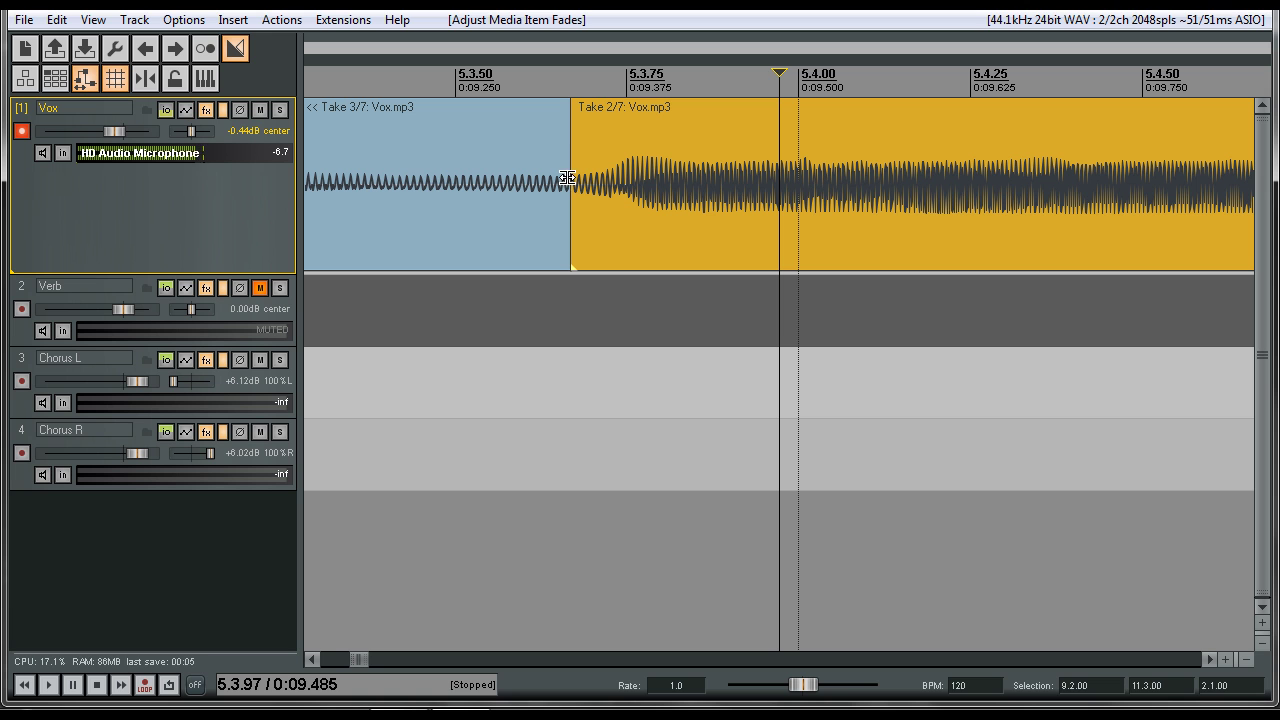
drag(567, 178, 614, 170)
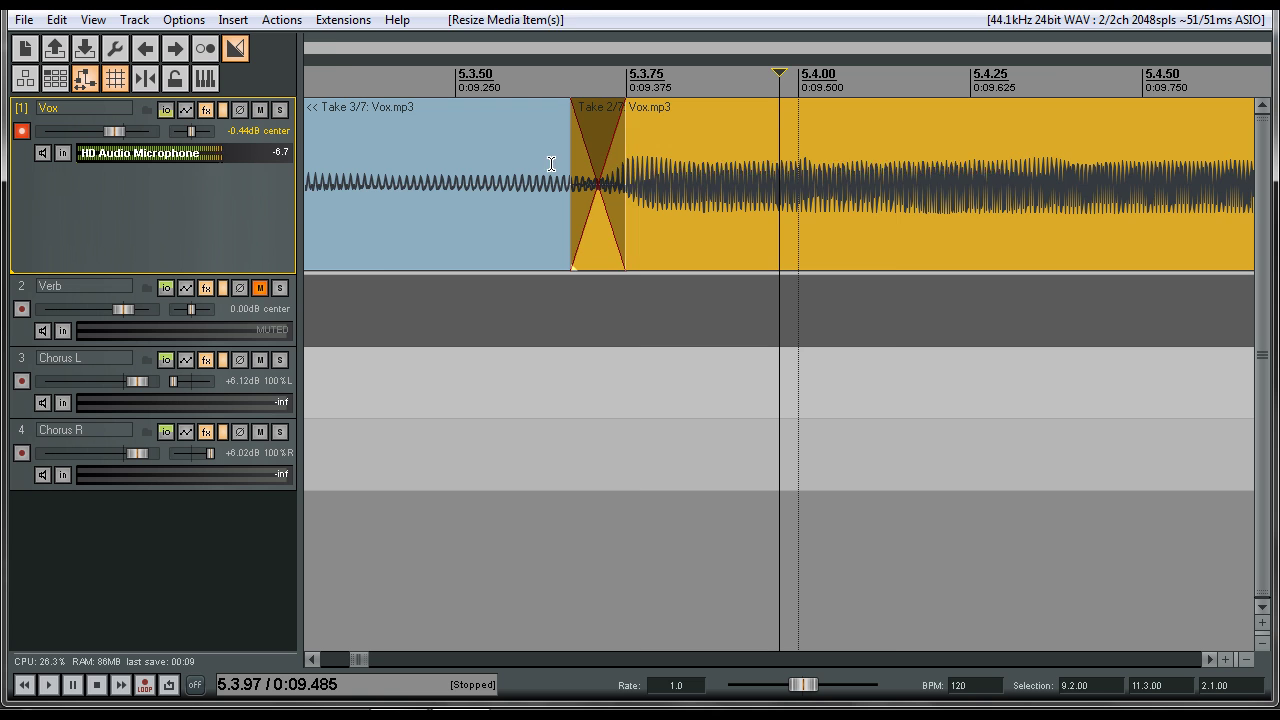
scroll(614, 170, down, 3)
drag(679, 186, 638, 186)
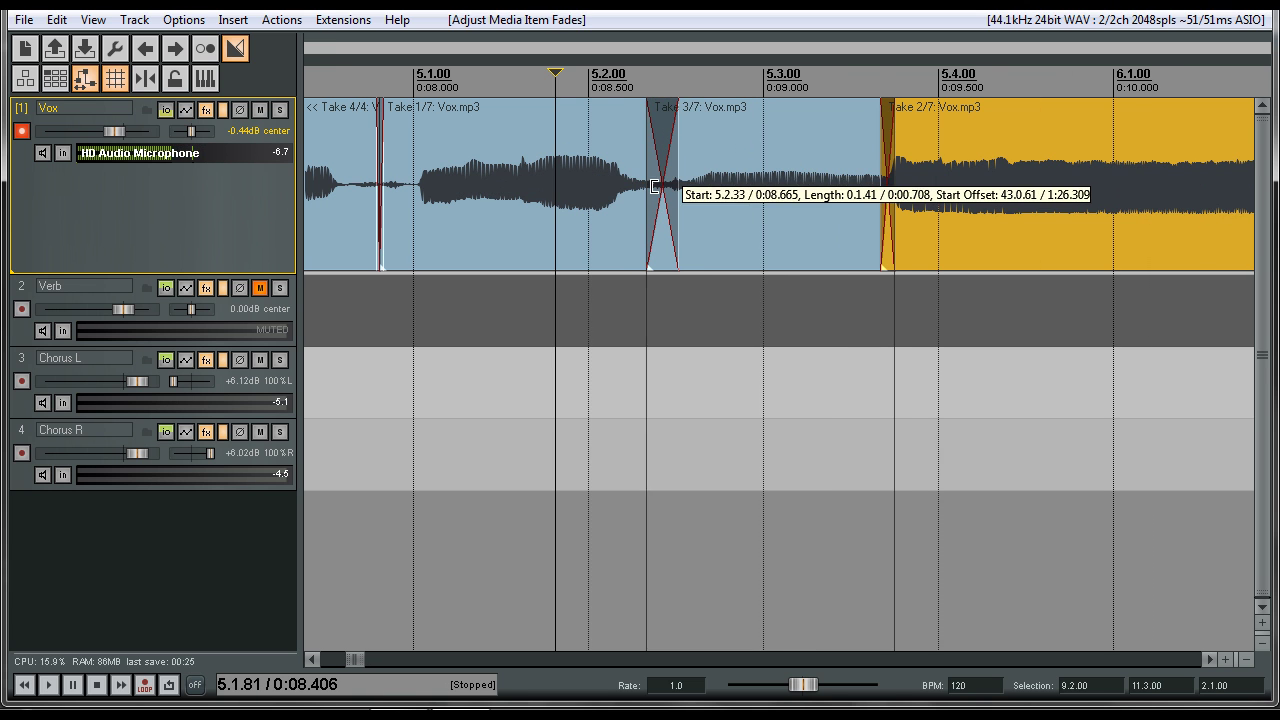
Step: Play back the adjusted joins from 4.4.68 and stop
click(357, 78)
key(space)
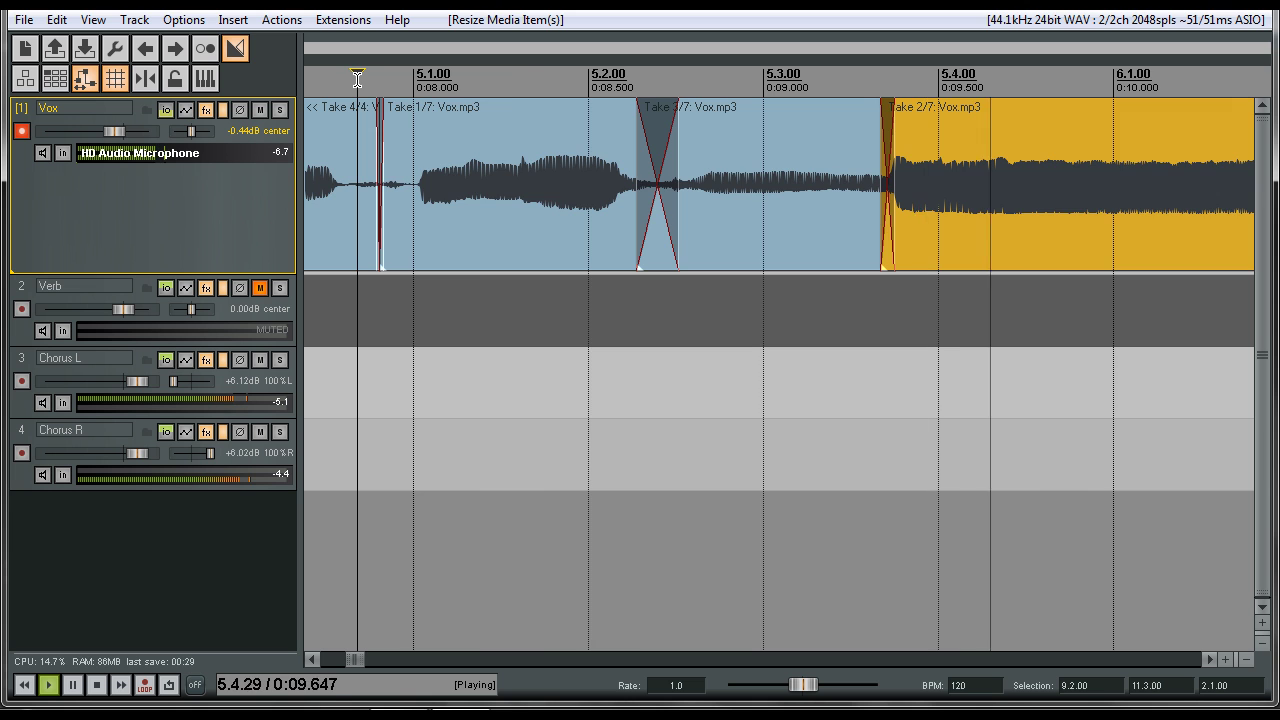
scroll(510, 190, down, 5)
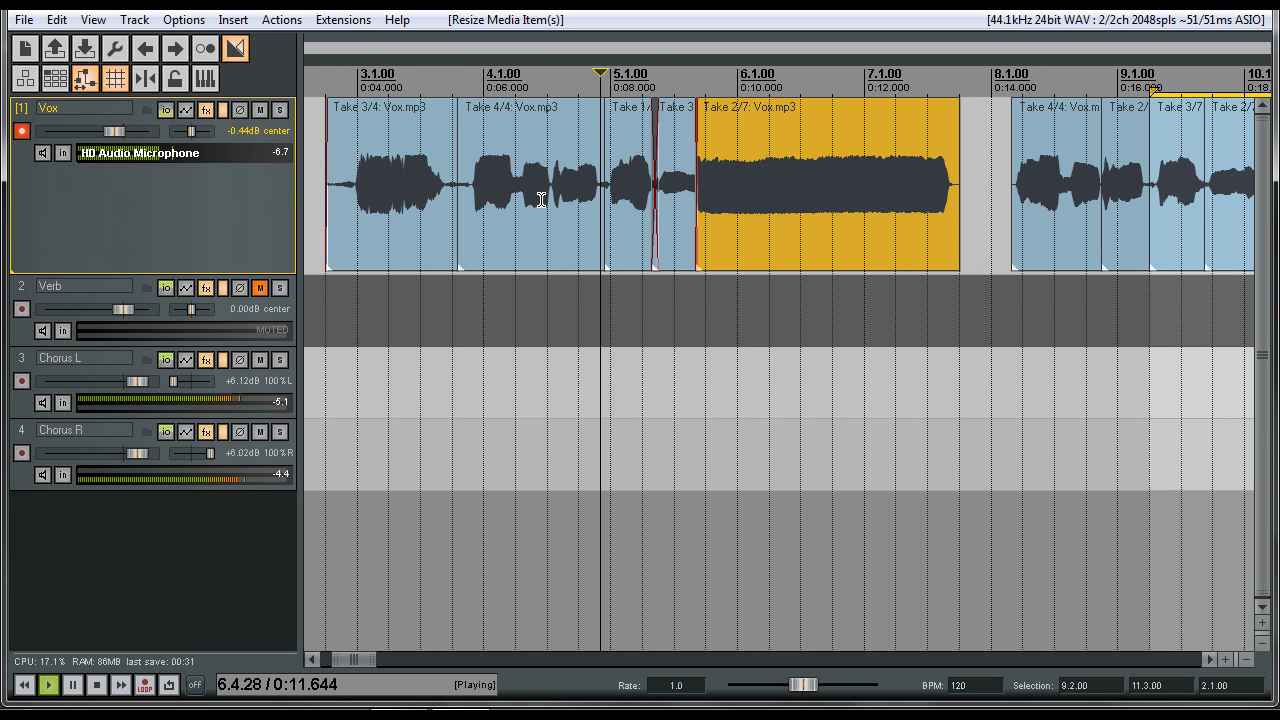
key(space)
scroll(511, 200, down, 4)
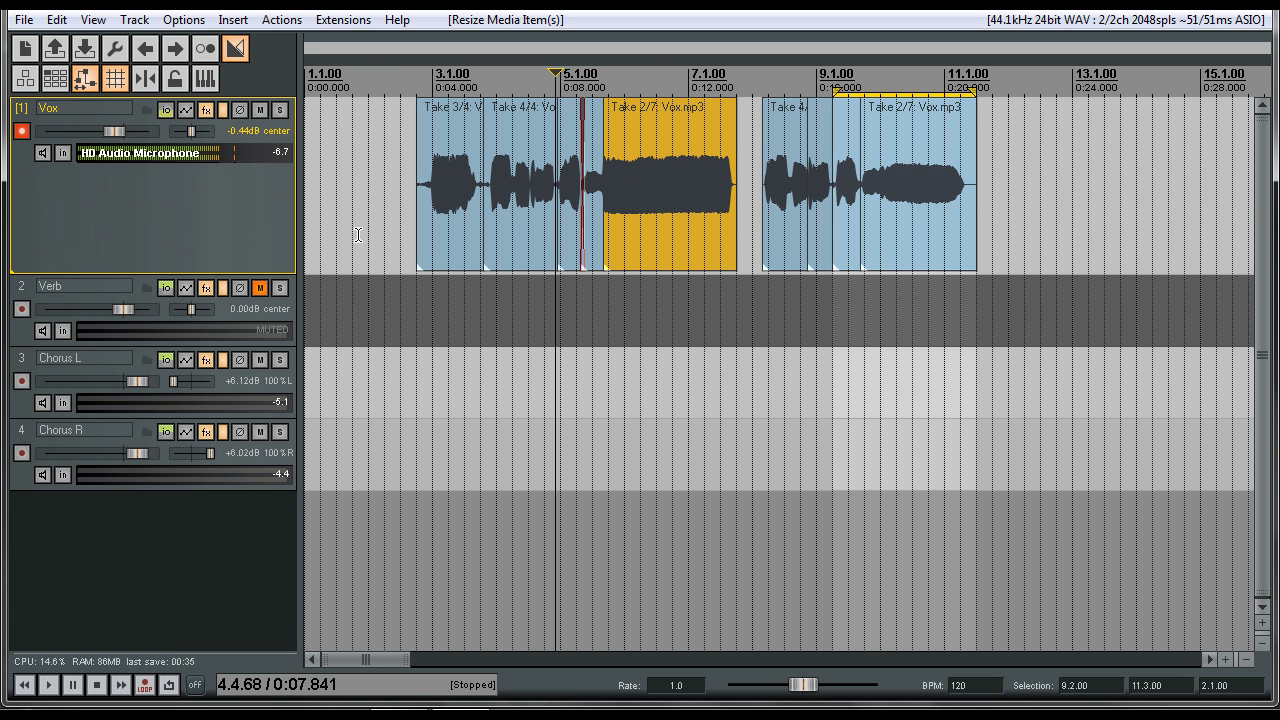
Step: Look over the record mode choices, then expand the Vox takes back into separate lanes with Ctrl+L
right_click(145, 684)
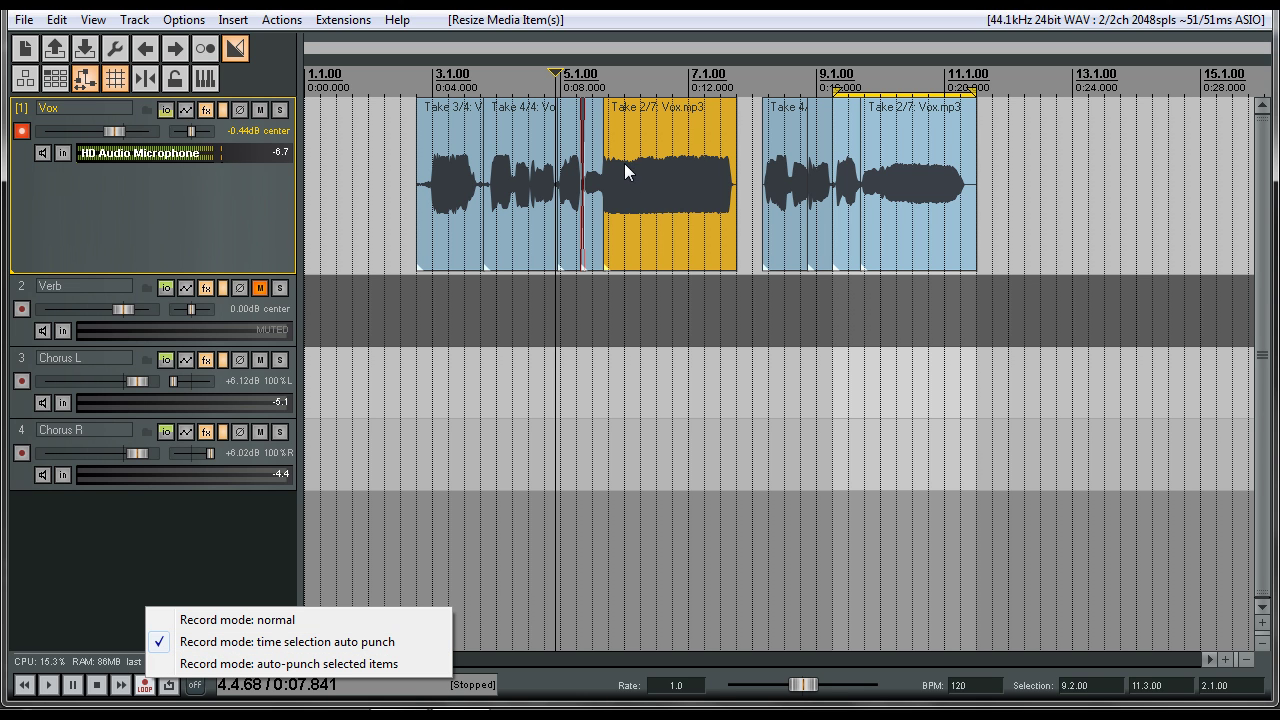
drag(239, 249, 227, 624)
key(ctrl+l)
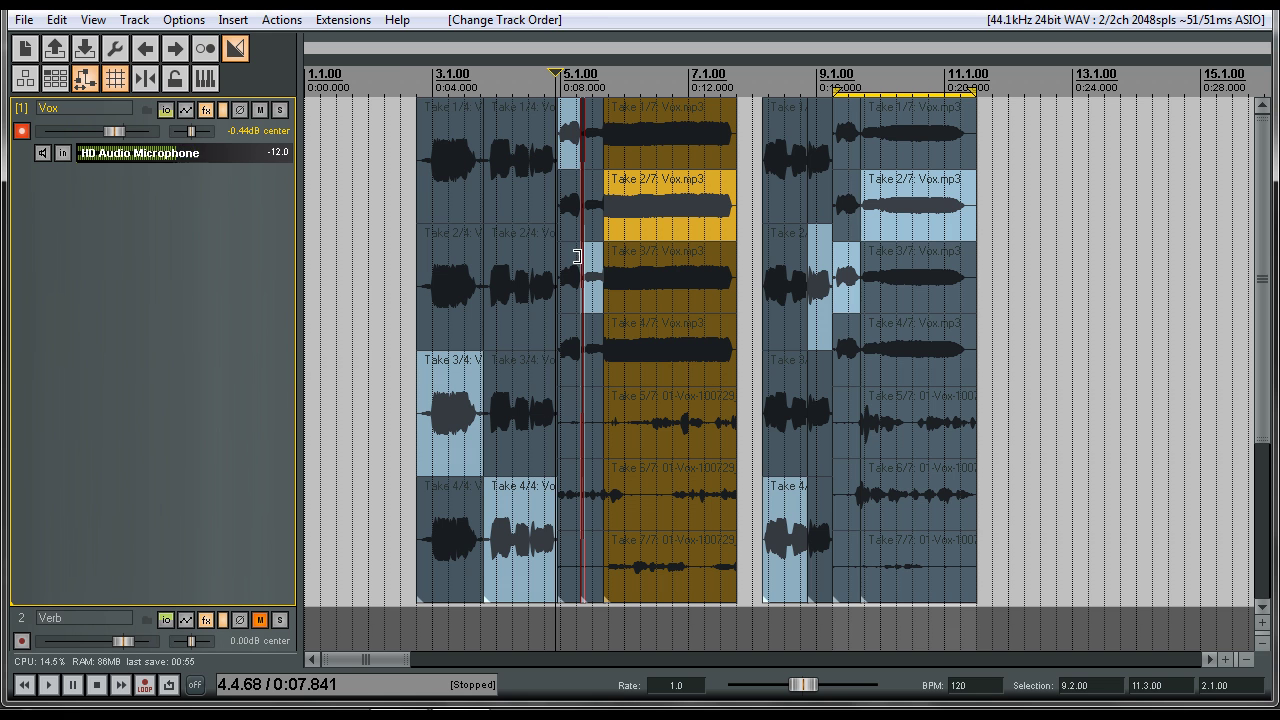
Step: Marquee-select all the comped items across the Vox track
drag(397, 230, 848, 232)
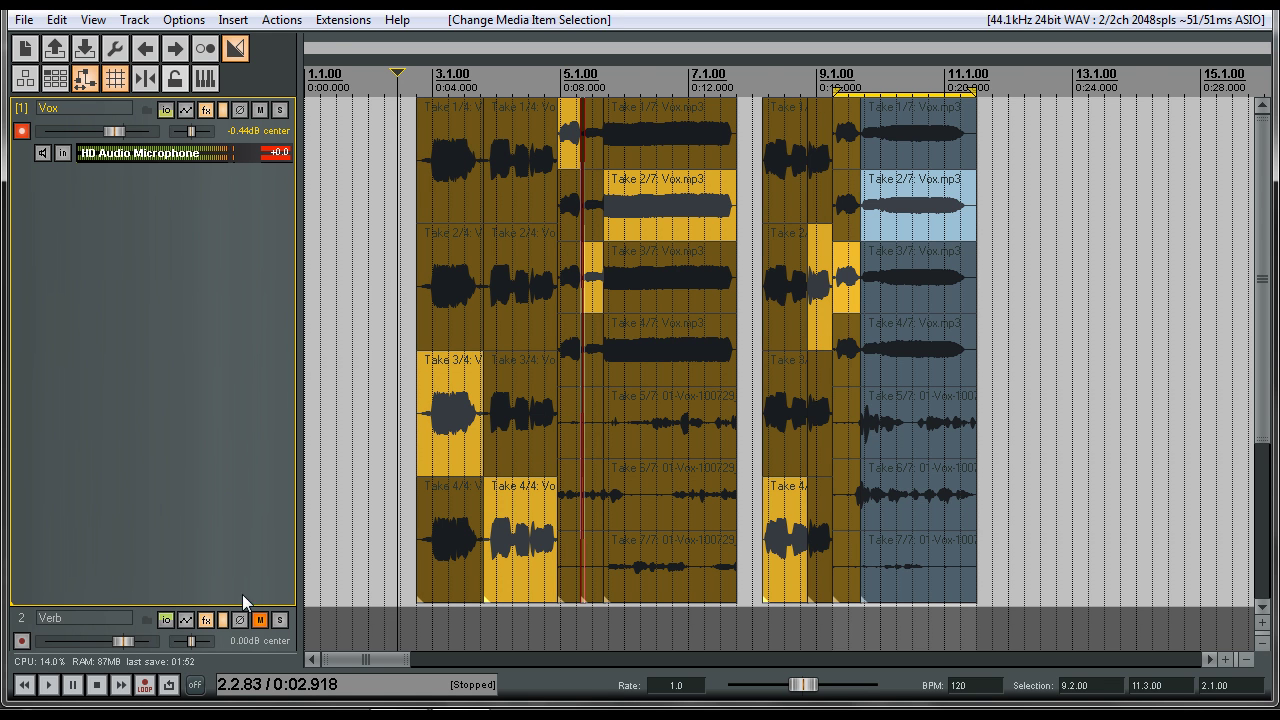